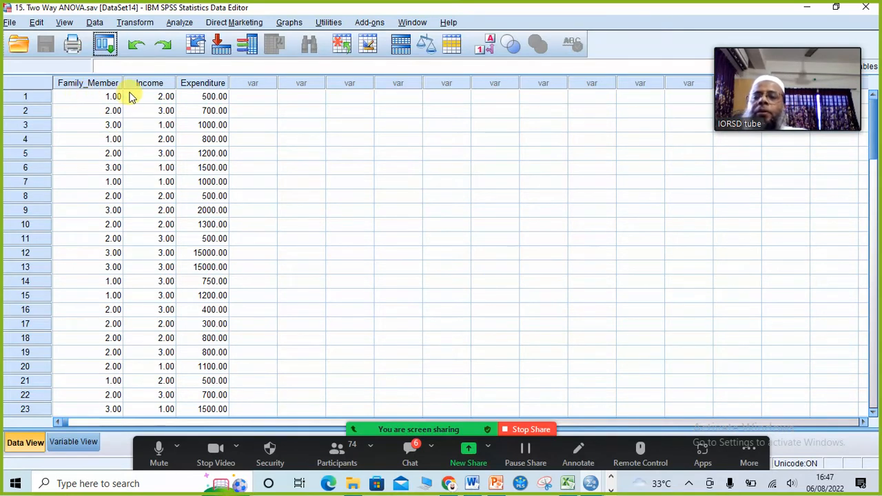
# Start a General Linear Model Univariate analysis with the amount of monthly expenditure on shampoo as the dependent variable.
pyautogui.click(304, 152)
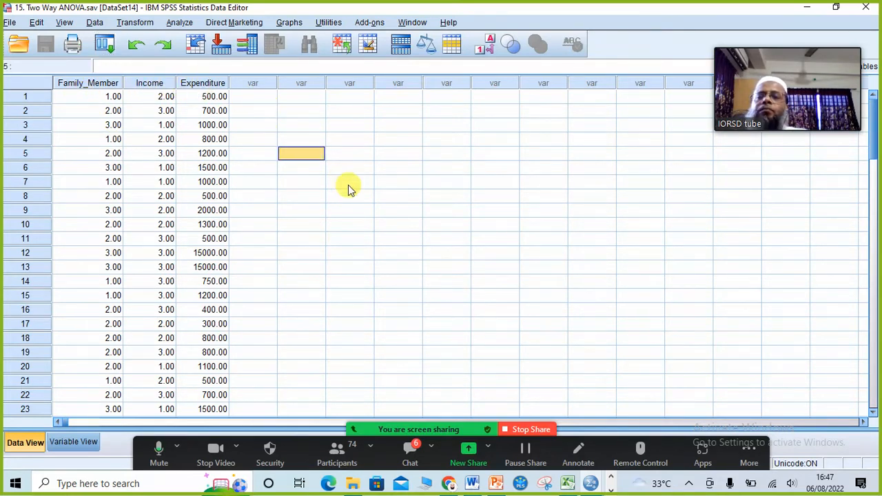
pyautogui.click(180, 23)
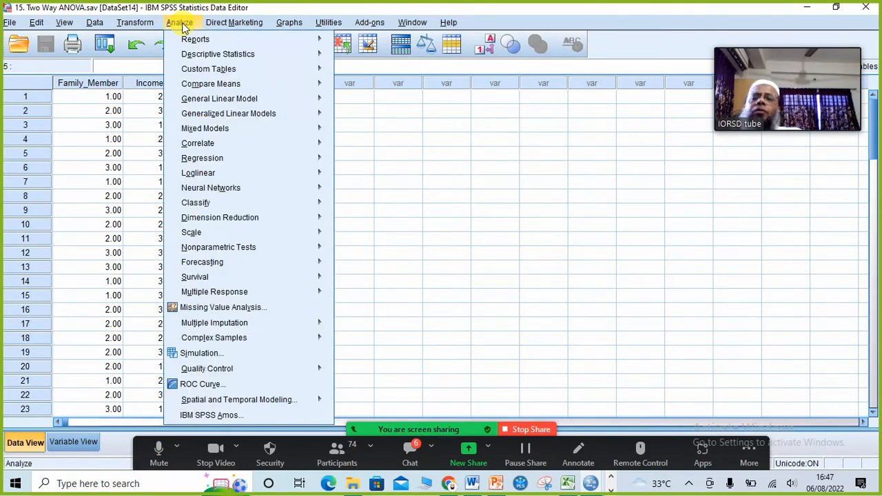
pyautogui.moveTo(210, 99)
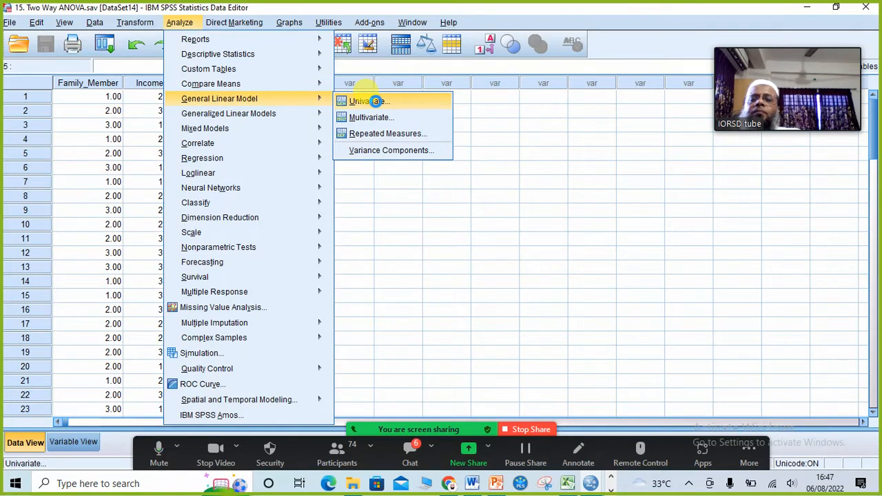
pyautogui.click(376, 101)
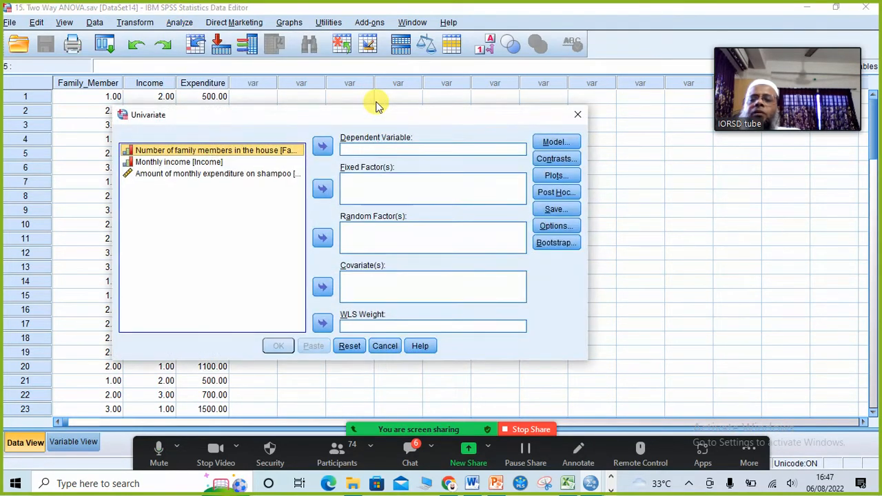
pyautogui.click(199, 175)
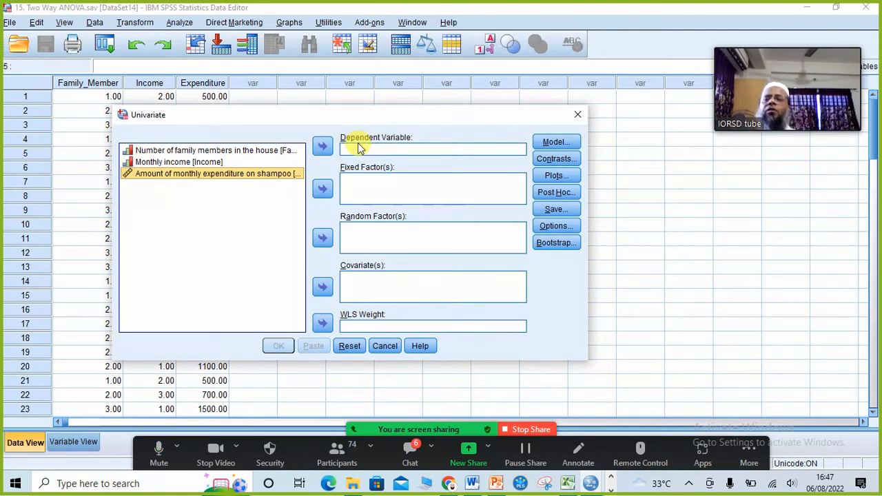
pyautogui.click(322, 148)
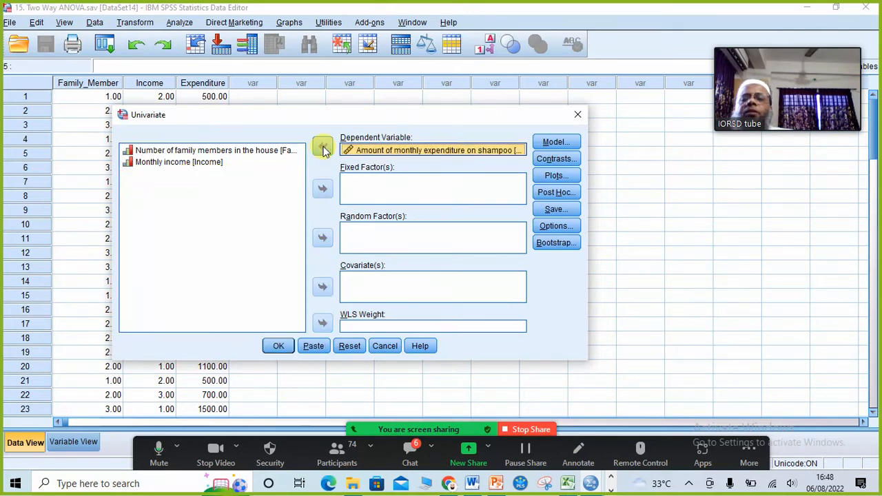
# Assign the number of family members in the house and monthly income as fixed factors.
pyautogui.click(193, 153)
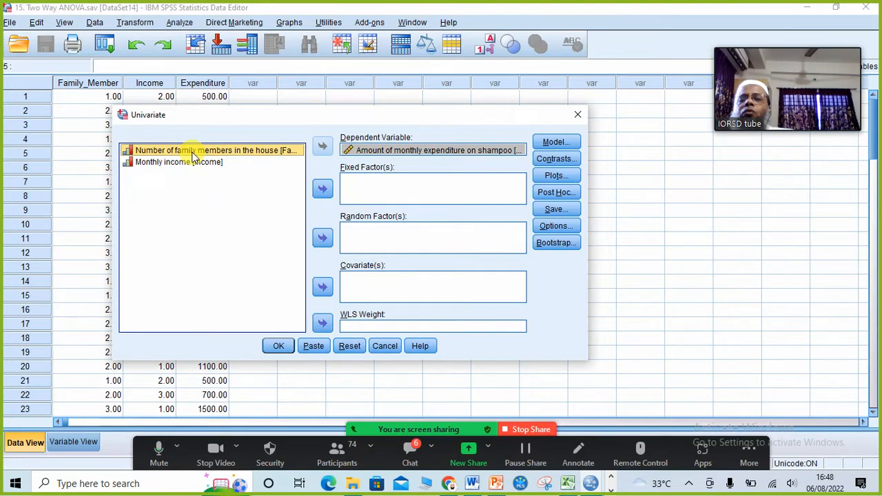
pyautogui.click(322, 189)
pyautogui.click(190, 152)
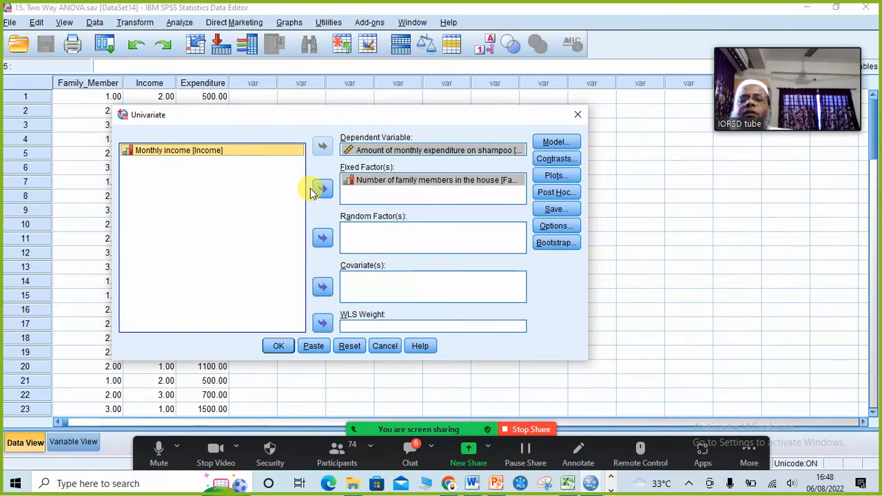
pyautogui.click(323, 190)
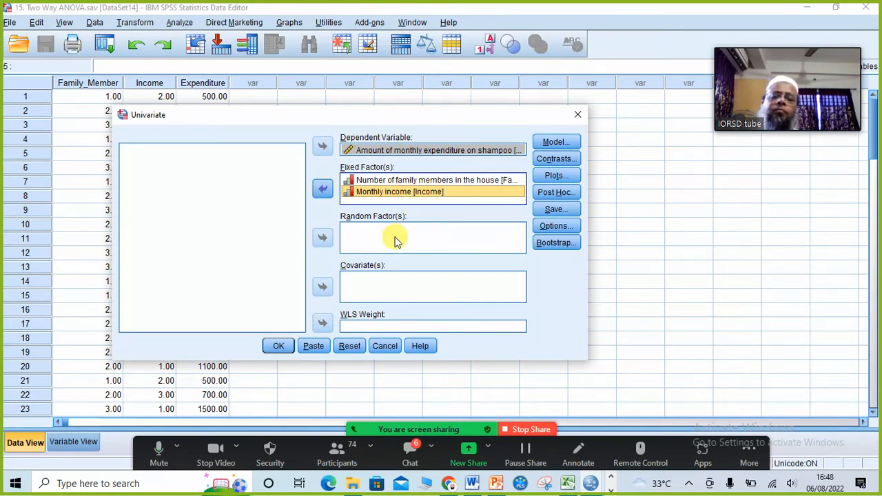
pyautogui.click(562, 143)
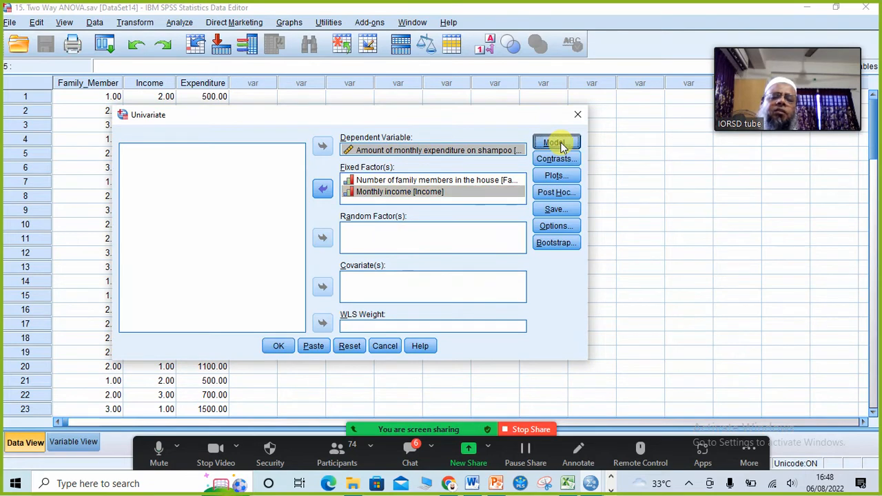
pyautogui.click(532, 107)
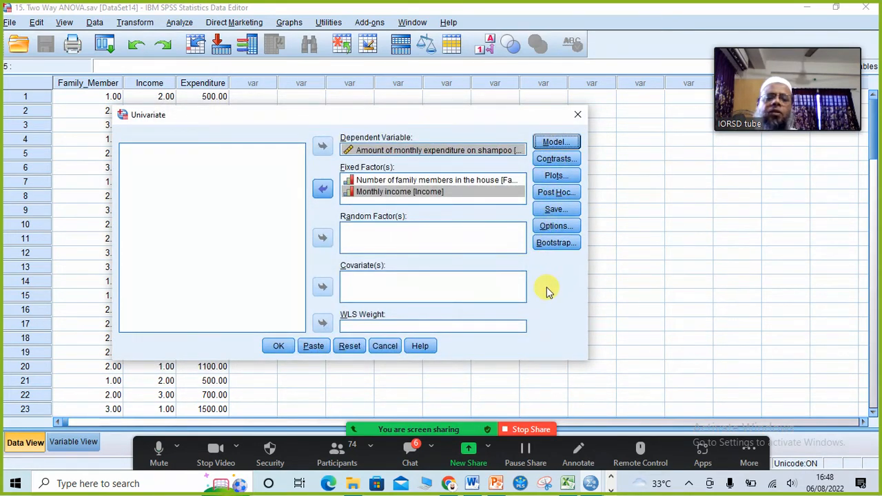
pyautogui.click(555, 209)
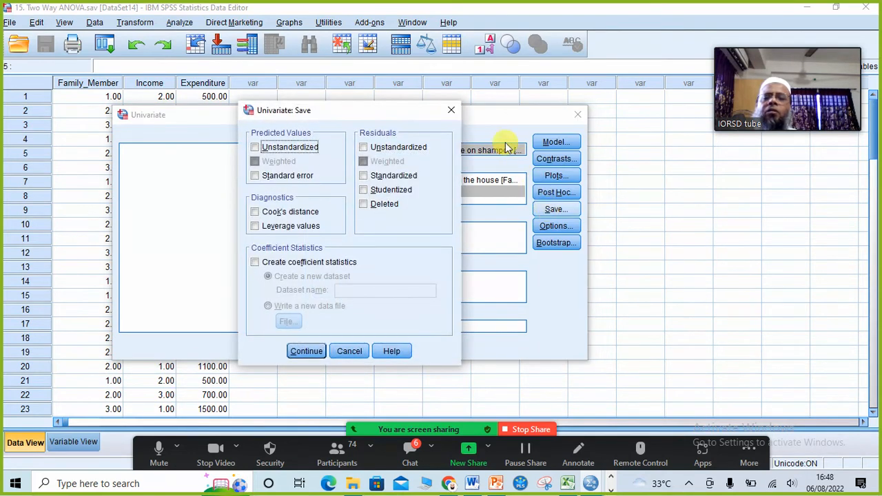
pyautogui.click(451, 110)
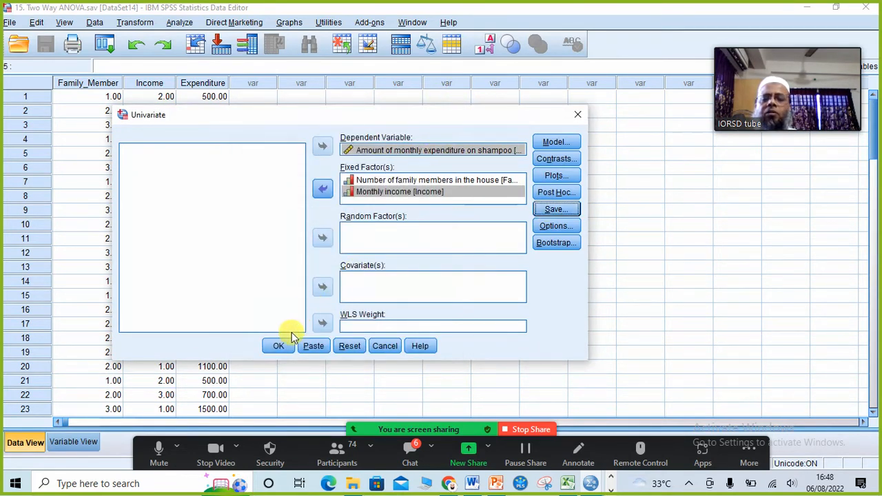
# Run the univariate analysis and review its syntax and between-subjects tables in the maximized output viewer.
pyautogui.click(277, 347)
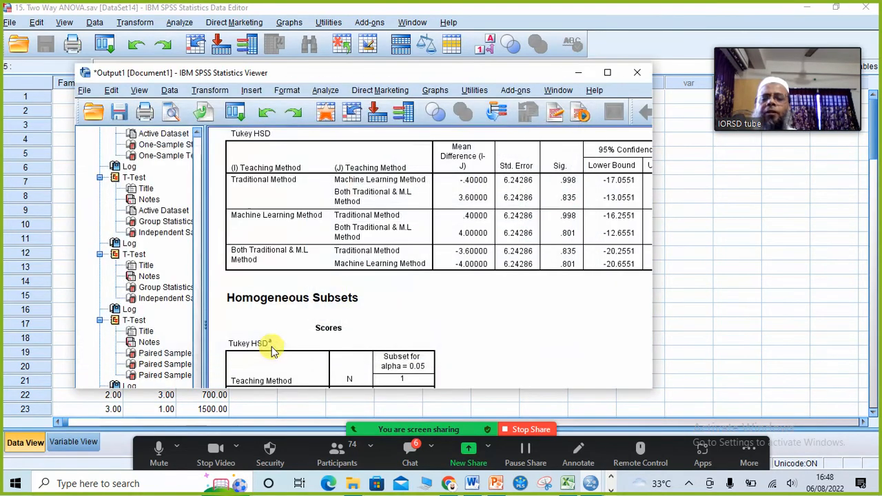
pyautogui.click(610, 72)
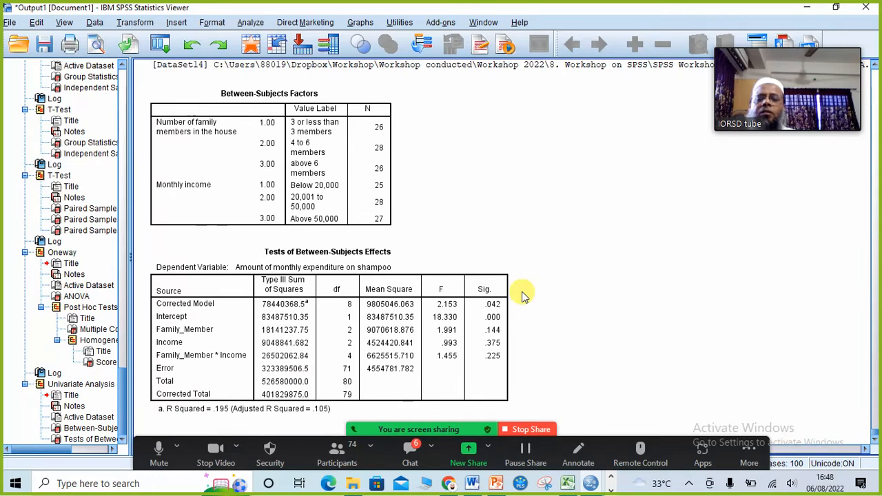
pyautogui.scroll(5, 603, 292)
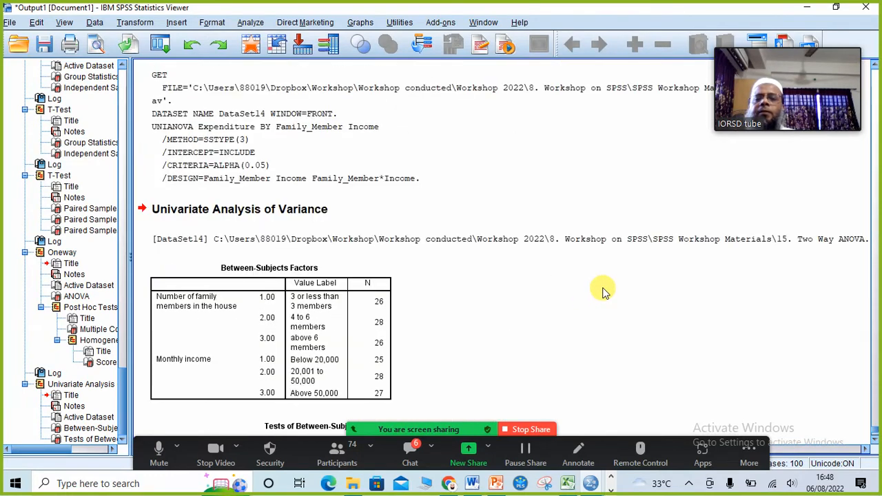
pyautogui.scroll(-5, 603, 292)
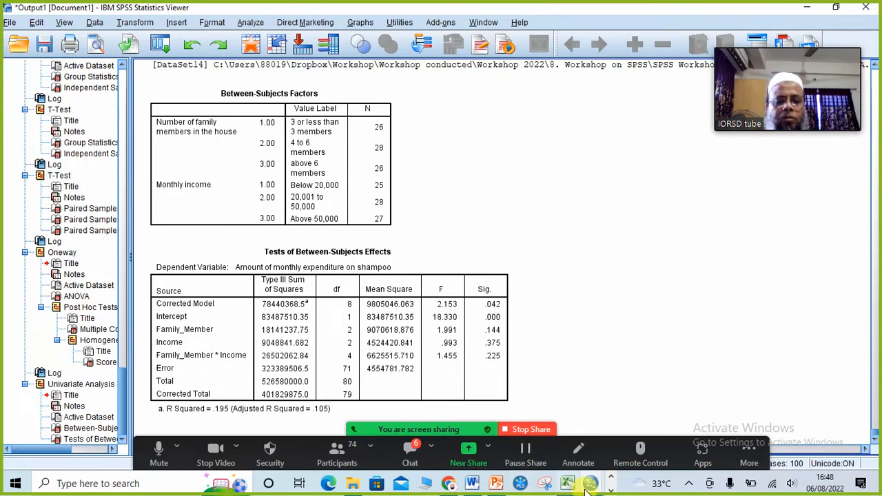
# Switch to the PowerPoint workshop slides and compare the two-way ANOVA interpretation slide with the SPSS output.
pyautogui.click(496, 483)
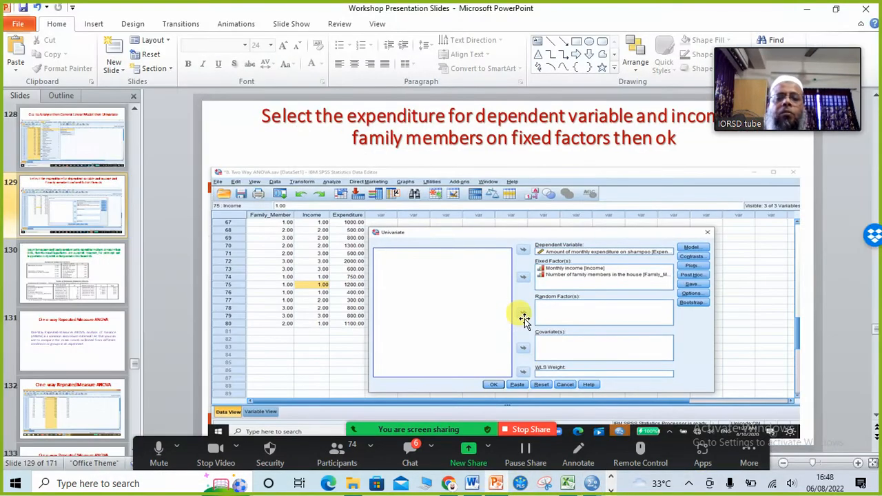
pyautogui.scroll(-1, 524, 318)
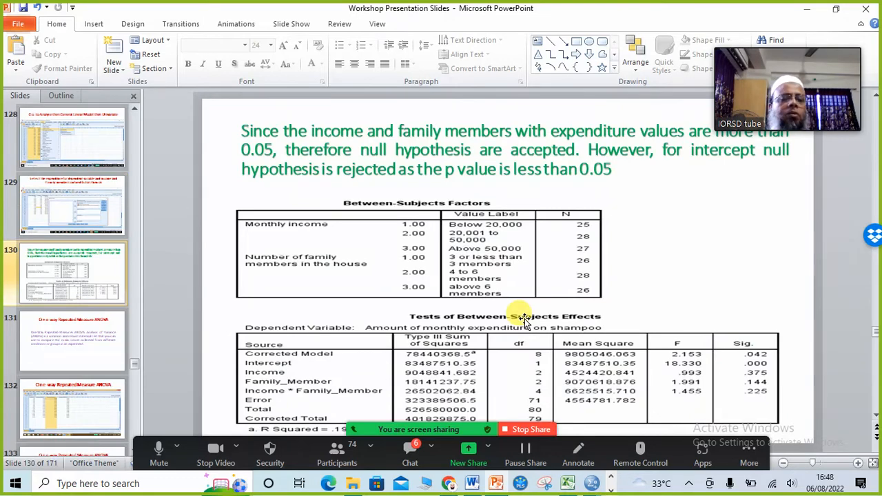
pyautogui.hotkey('alt', 'Tab')
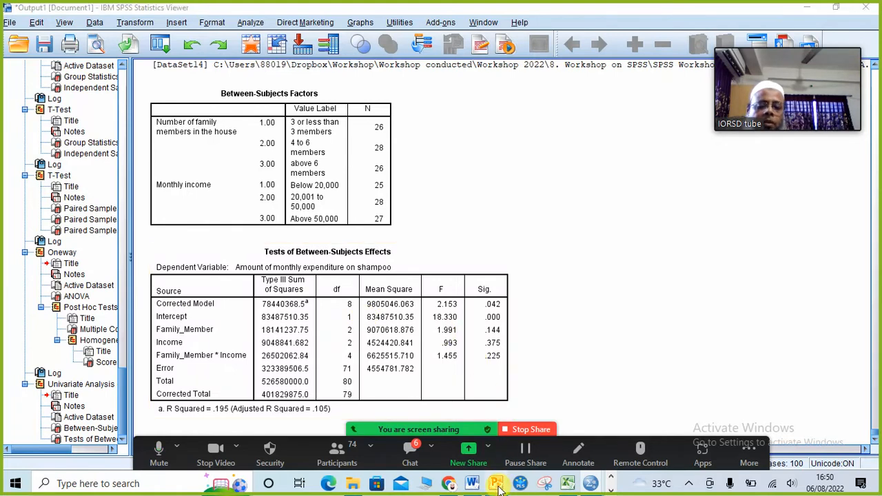
pyautogui.hotkey('alt', 'Tab')
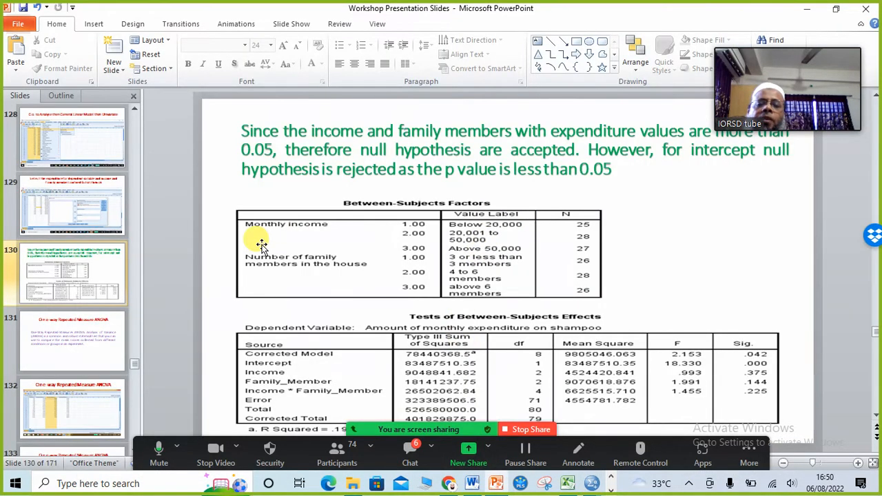
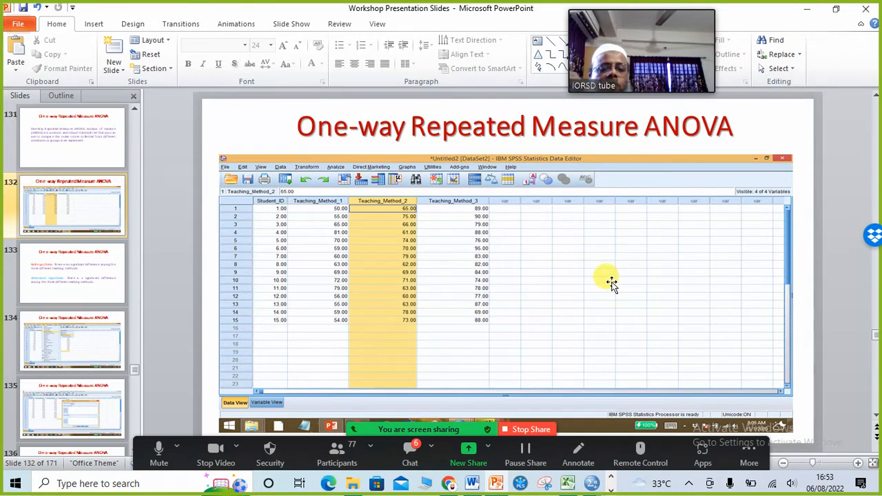
# Read through the One-way Repeated Measure ANOVA slides, from the hypotheses through the factor definition and options to the results observation.
pyautogui.scroll(-1, 611, 281)
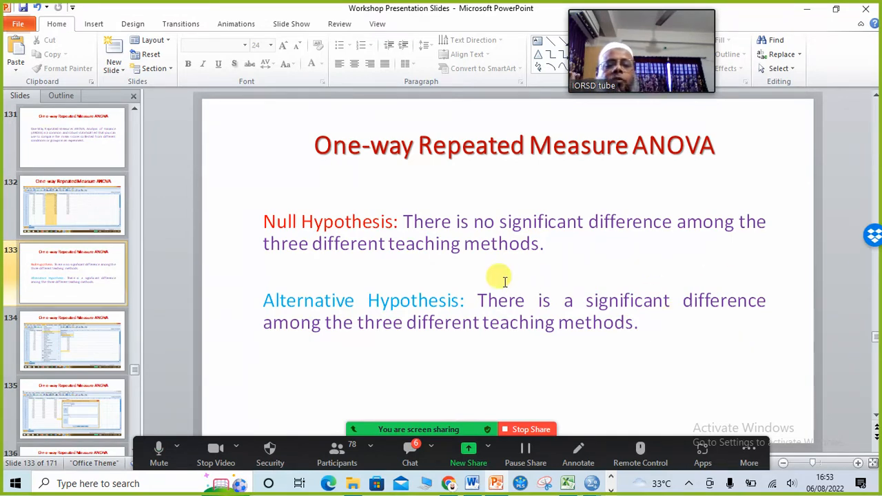
pyautogui.scroll(-1, 505, 281)
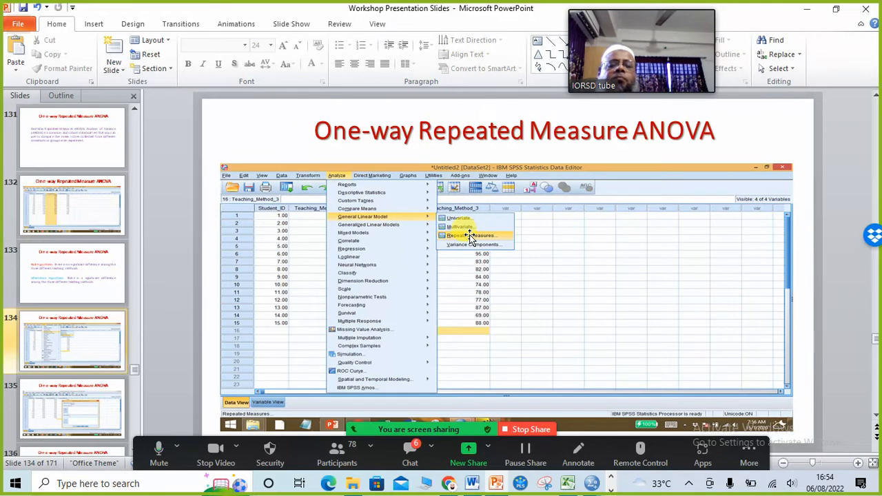
pyautogui.scroll(-1, 470, 238)
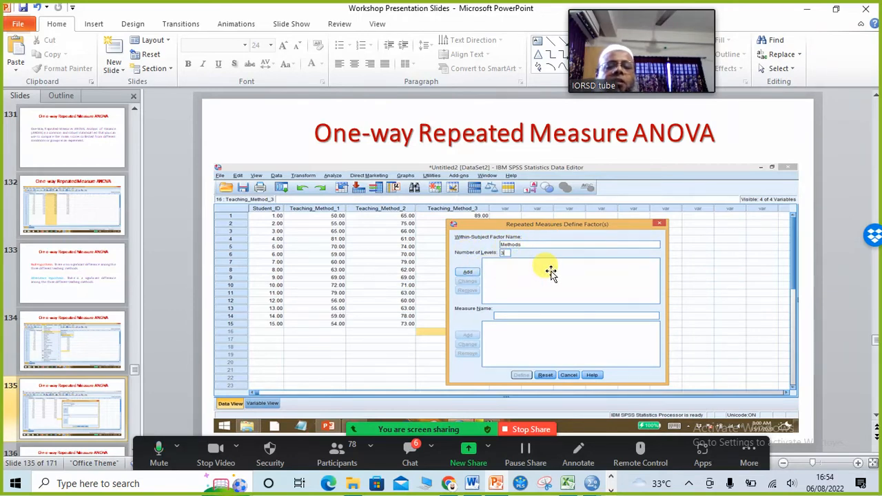
pyautogui.scroll(-1, 551, 272)
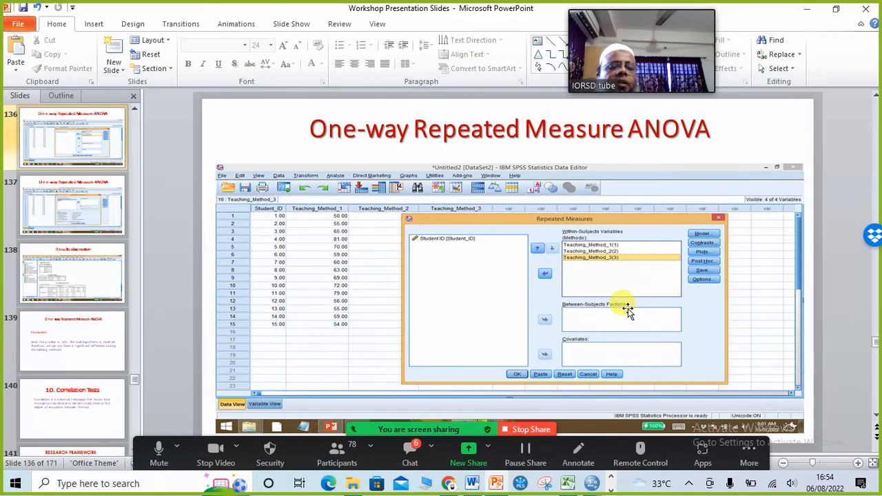
pyautogui.scroll(-1, 627, 310)
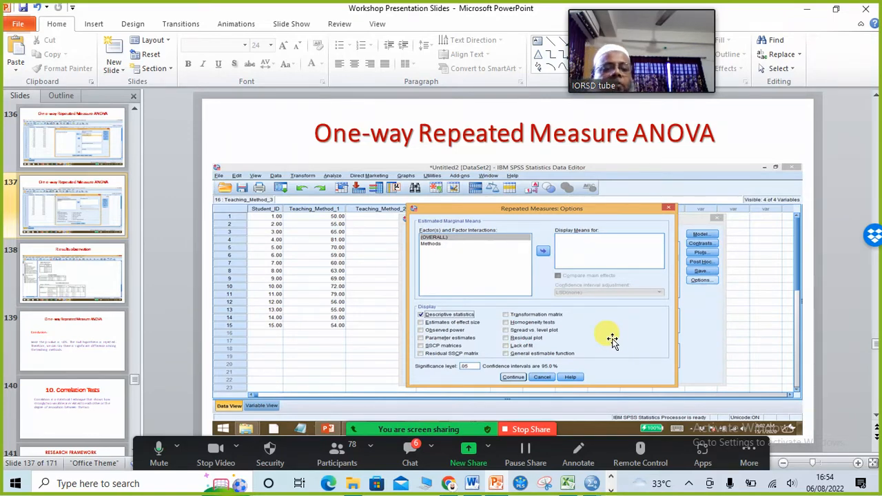
pyautogui.scroll(-1, 612, 342)
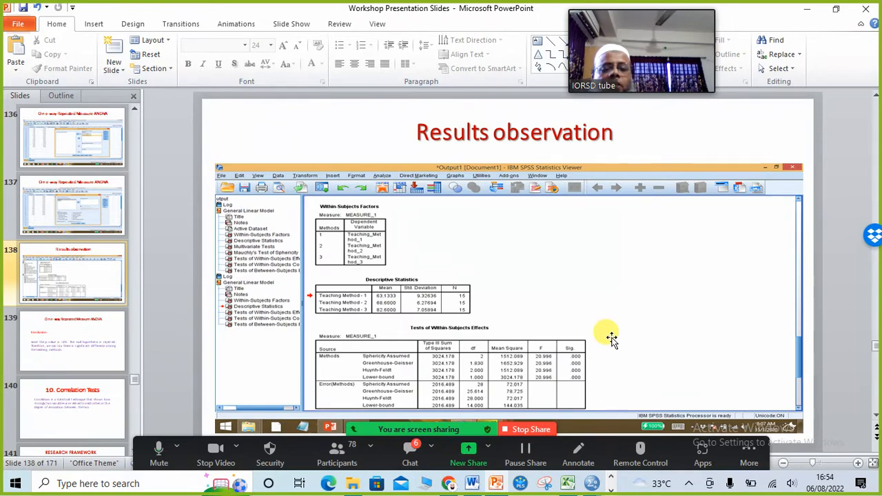
# Return to the SPSS Workshop Materials folder and open the data file "16. One Way Repeatative Measure ANOVA" in SPSS.
pyautogui.click(807, 9)
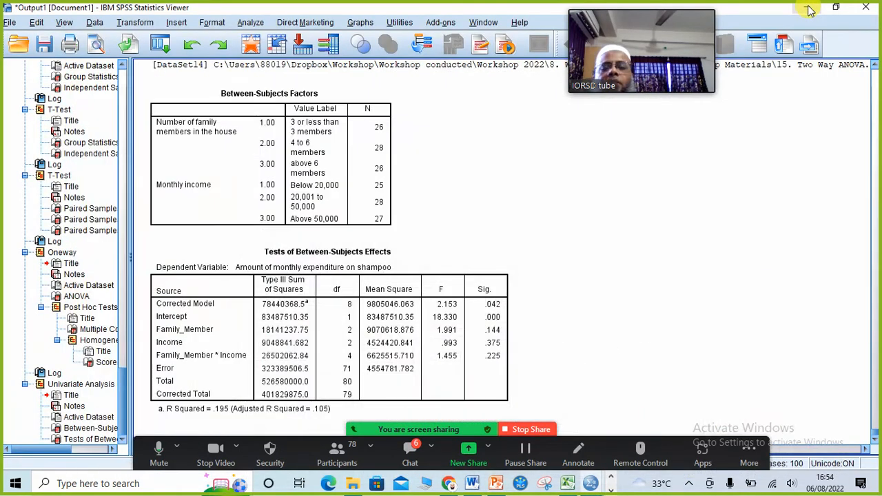
pyautogui.click(809, 8)
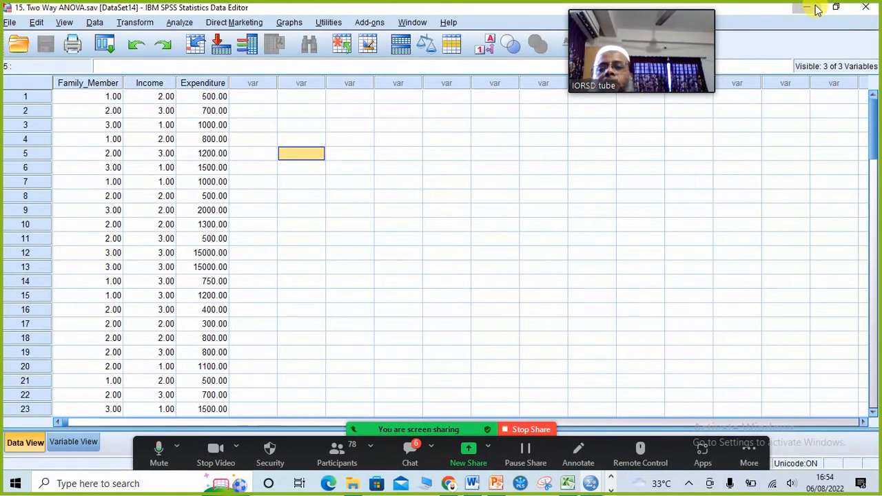
pyautogui.click(809, 8)
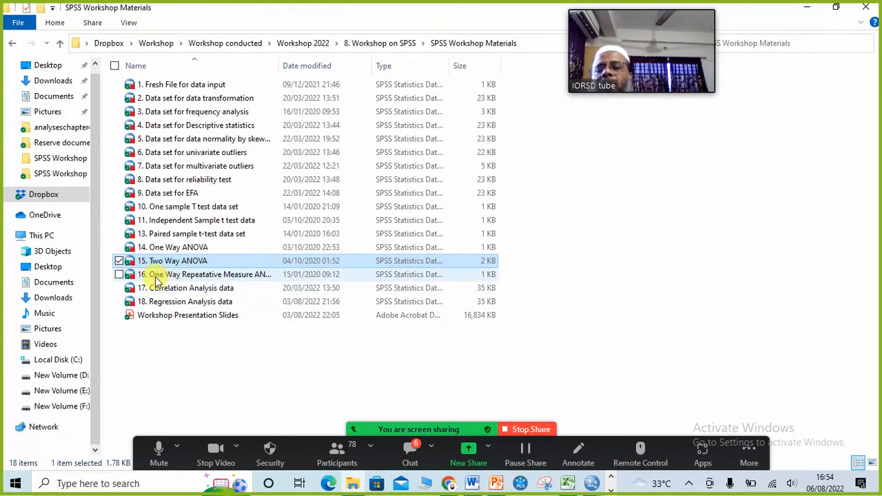
pyautogui.click(186, 276)
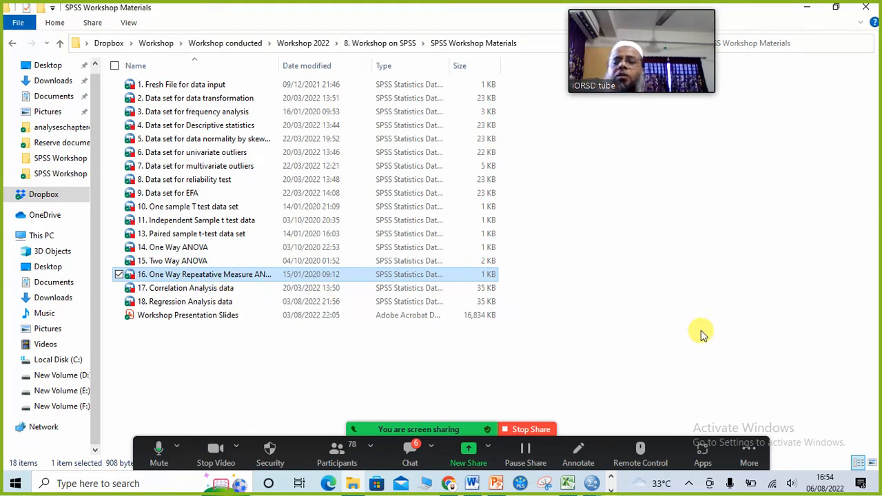
pyautogui.press('Return')
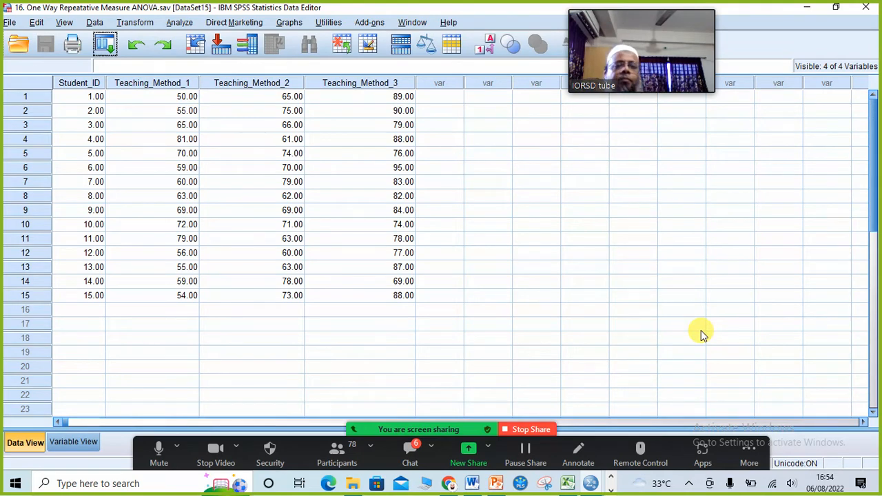
pyautogui.click(434, 350)
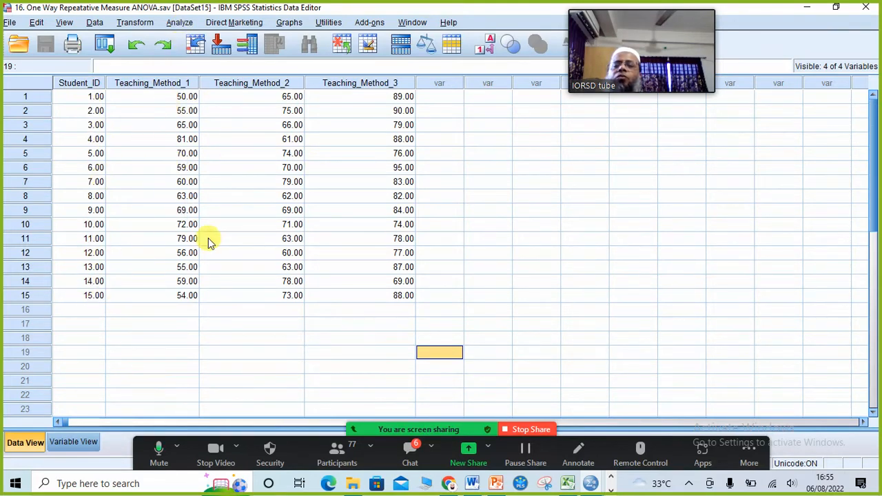
pyautogui.click(506, 283)
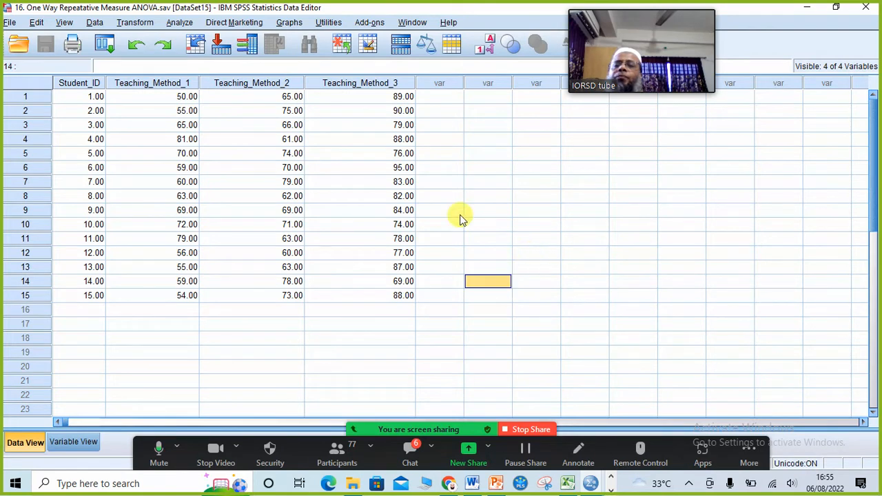
pyautogui.click(179, 23)
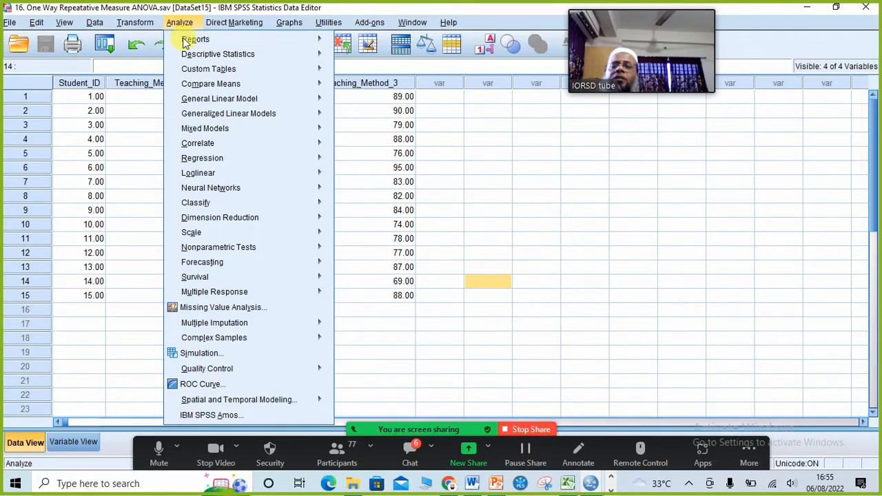
pyautogui.moveTo(206, 100)
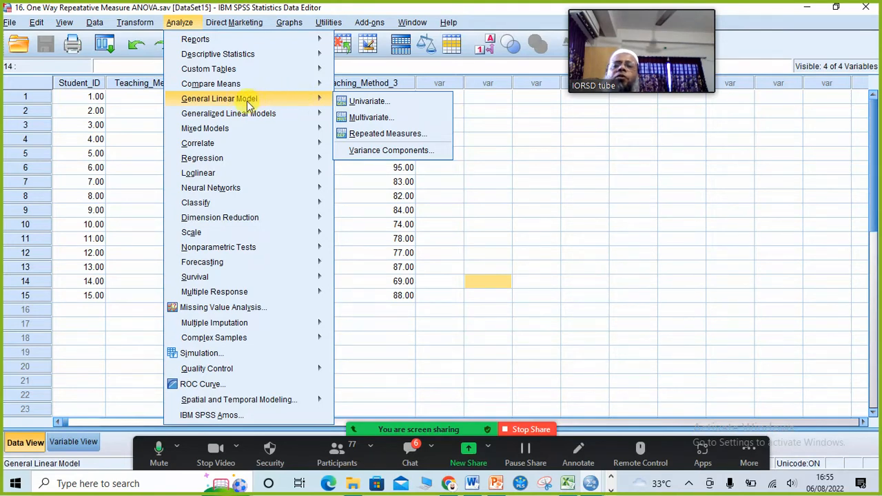
pyautogui.click(398, 135)
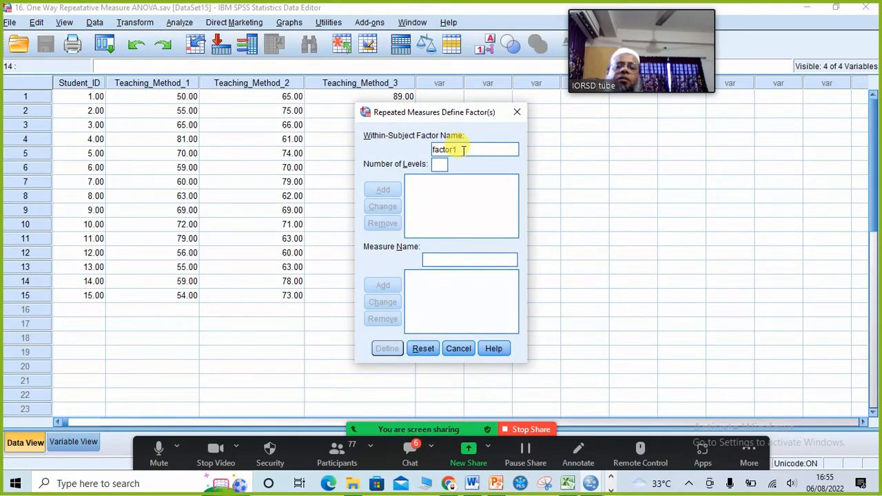
pyautogui.moveTo(463, 150); pyautogui.dragTo(414, 147)
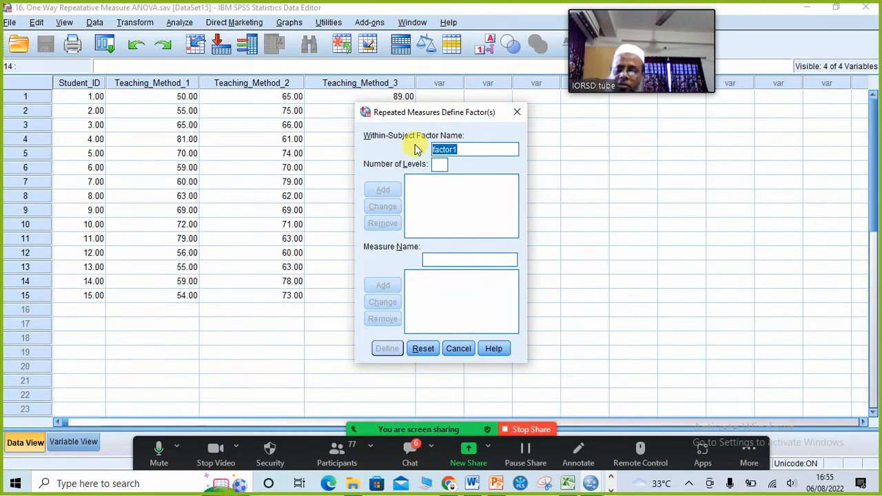
pyautogui.write('Met')
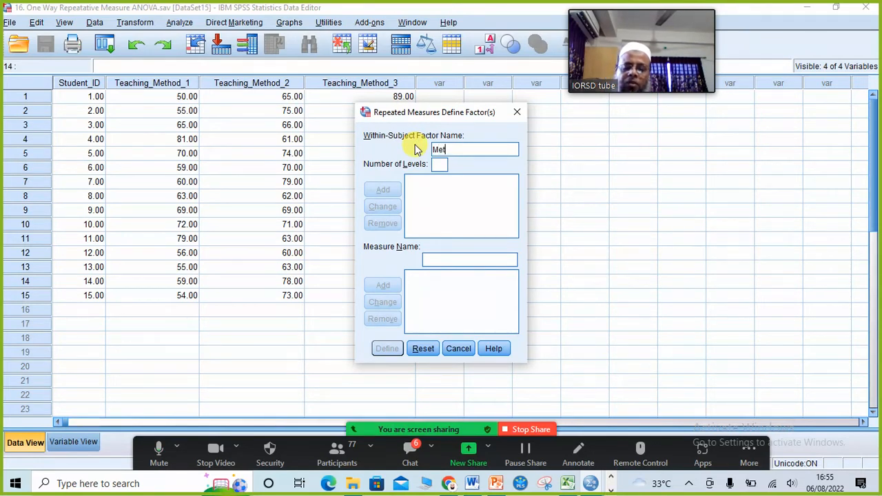
pyautogui.write('hods')
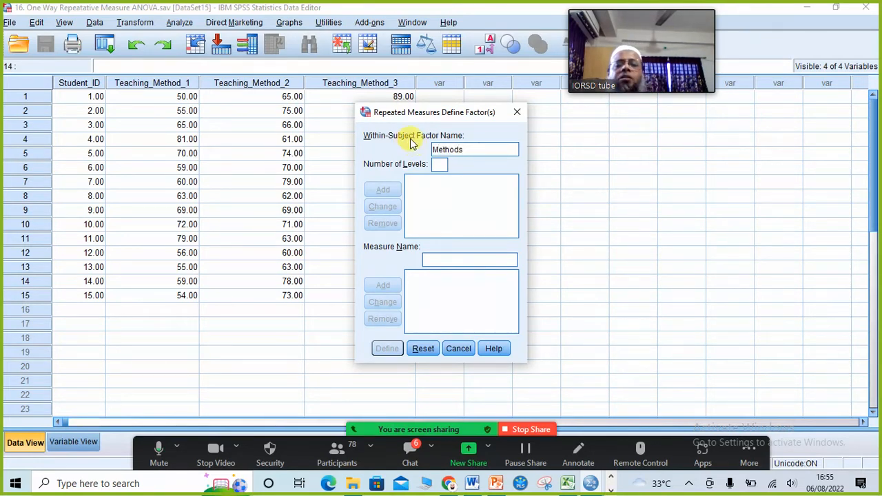
pyautogui.click(439, 165)
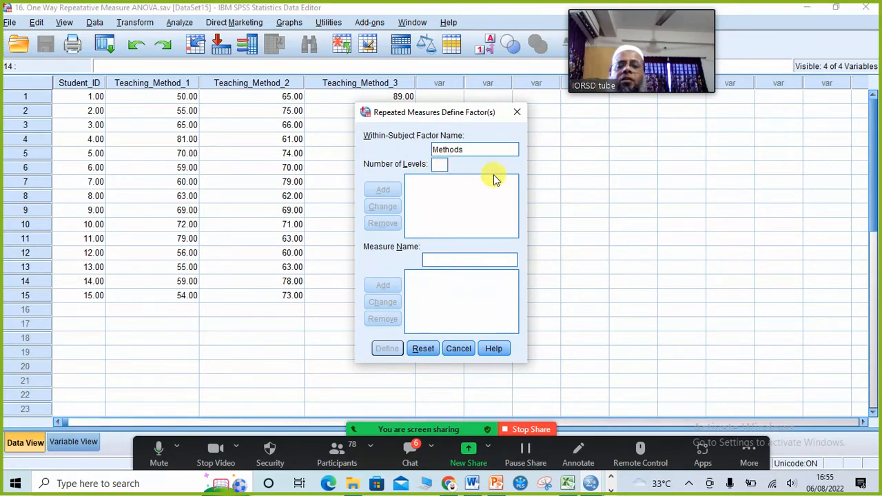
pyautogui.write('3')
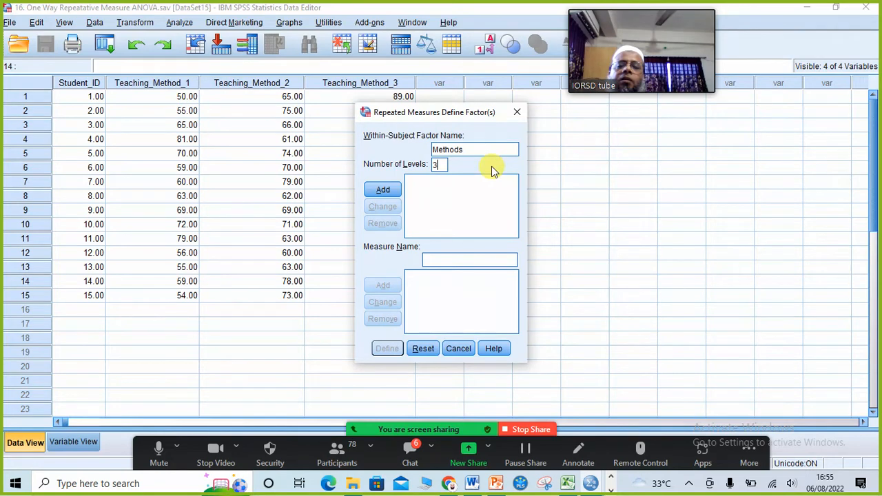
pyautogui.click(383, 193)
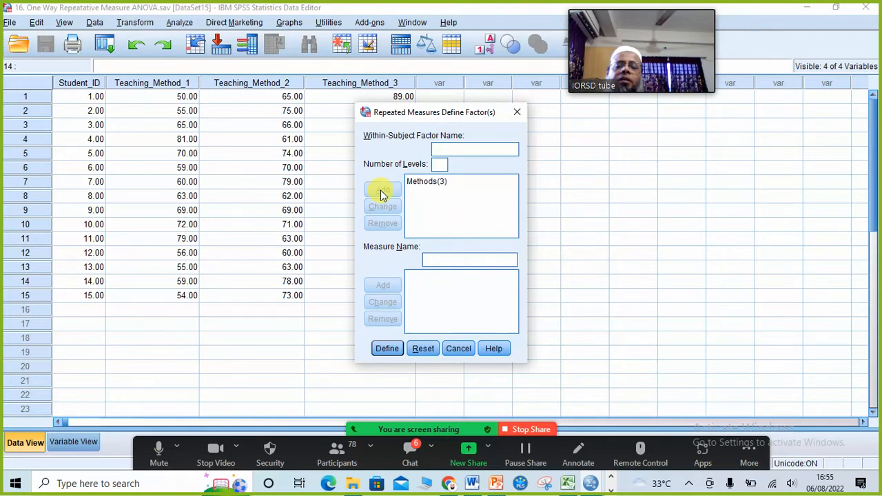
pyautogui.click(387, 348)
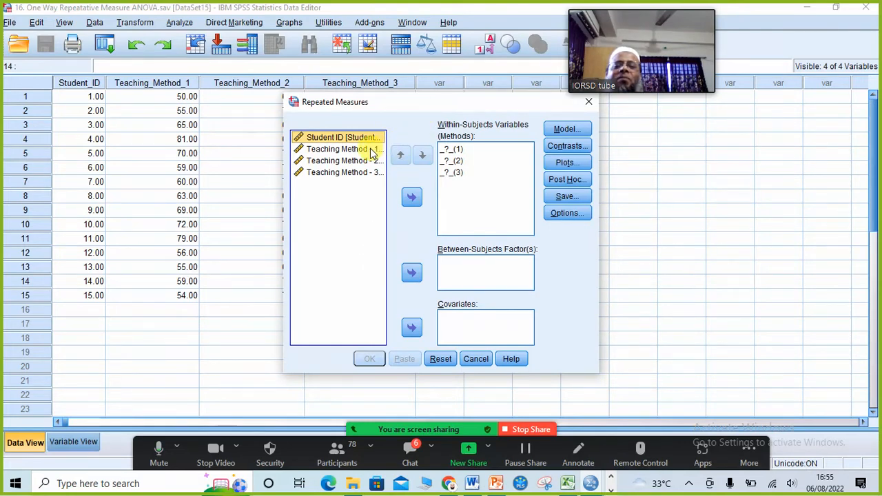
pyautogui.click(590, 103)
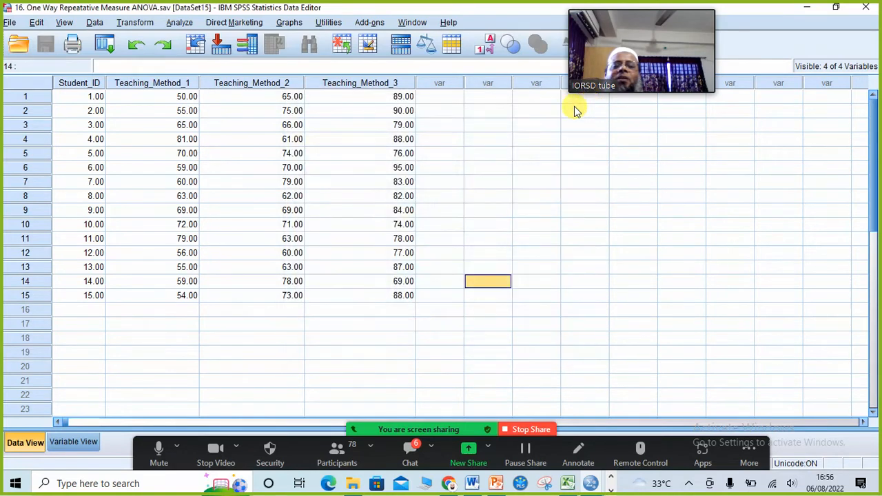
# Reopen the General Linear Model repeated measures factor definition and remove the existing Methods(3) factor.
pyautogui.click(190, 24)
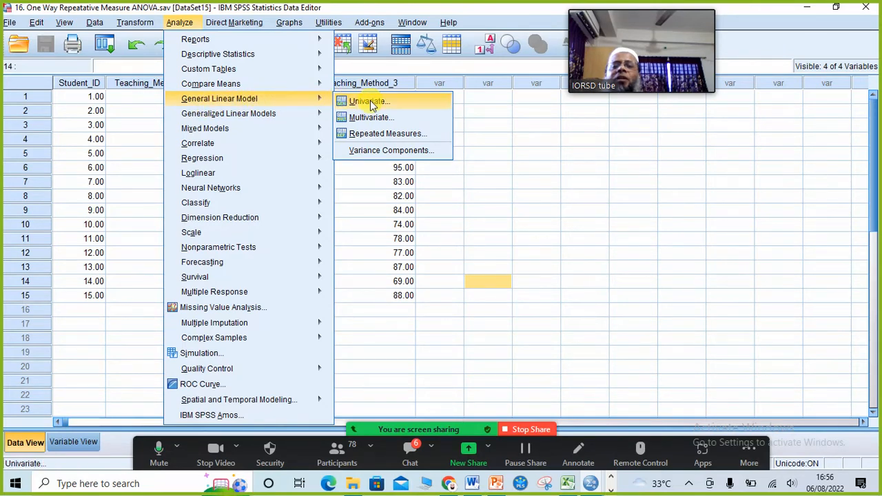
pyautogui.click(367, 136)
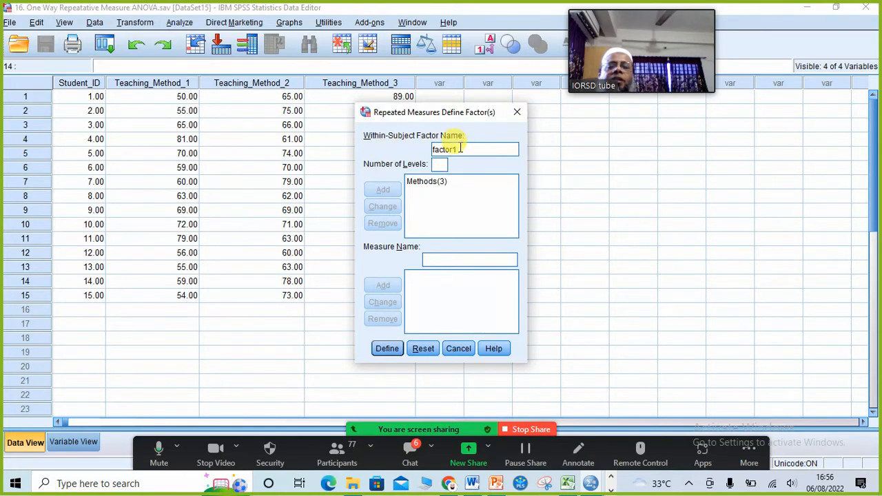
pyautogui.moveTo(468, 149); pyautogui.dragTo(420, 149)
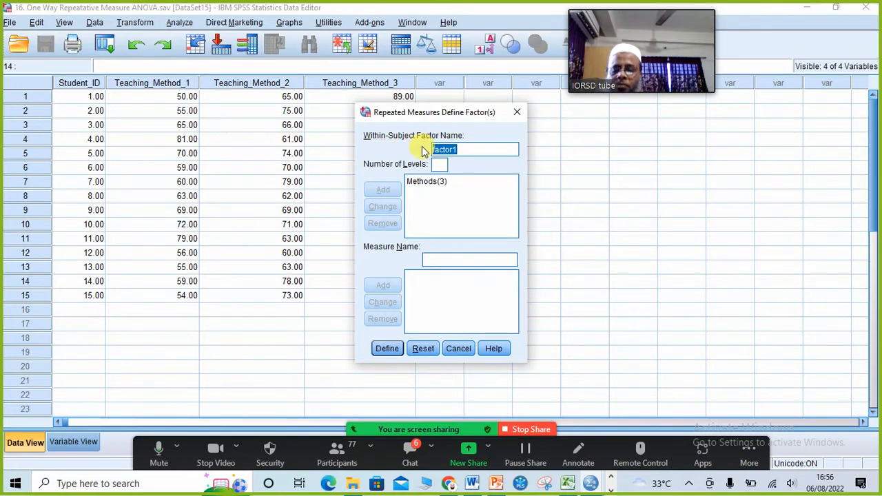
pyautogui.write('M')
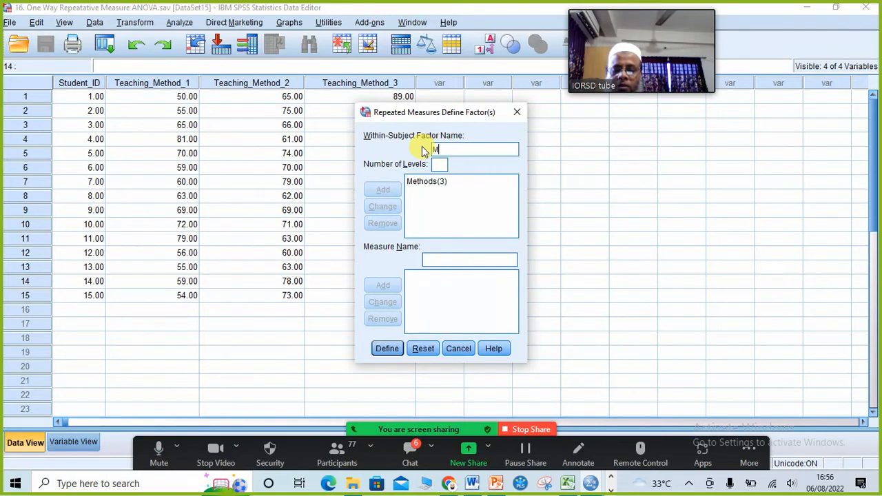
pyautogui.write('ethods')
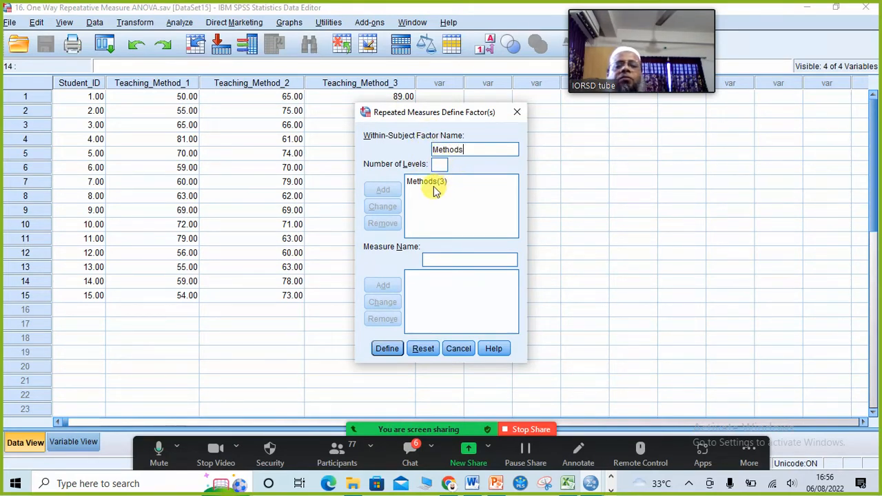
pyautogui.click(427, 182)
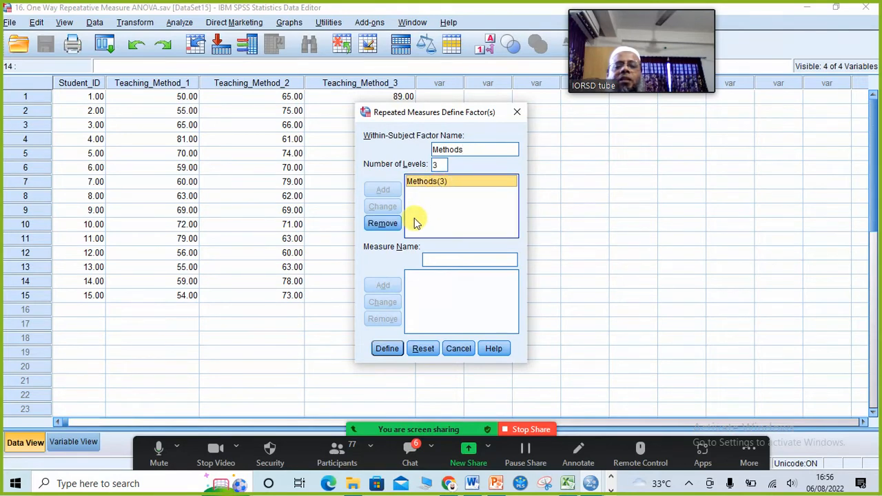
pyautogui.click(387, 225)
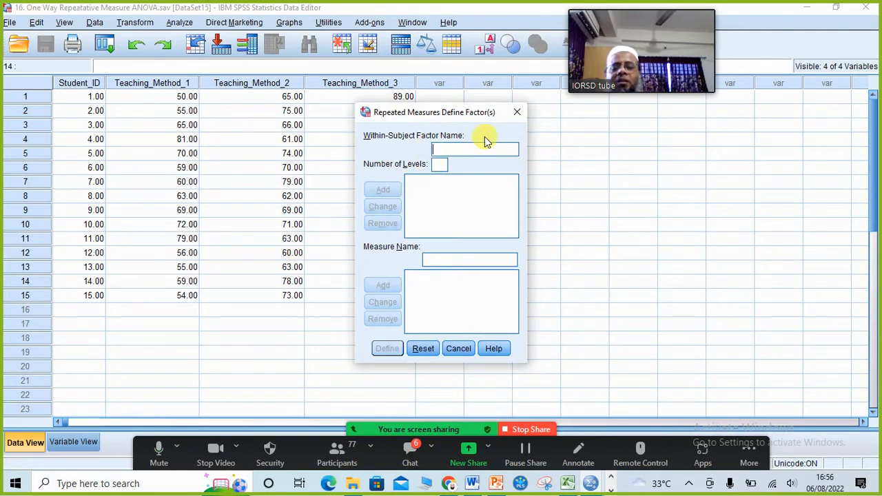
# Define a within-subject factor named Methods with 3 levels and proceed to the repeated measures variable assignment.
pyautogui.write('Meth')
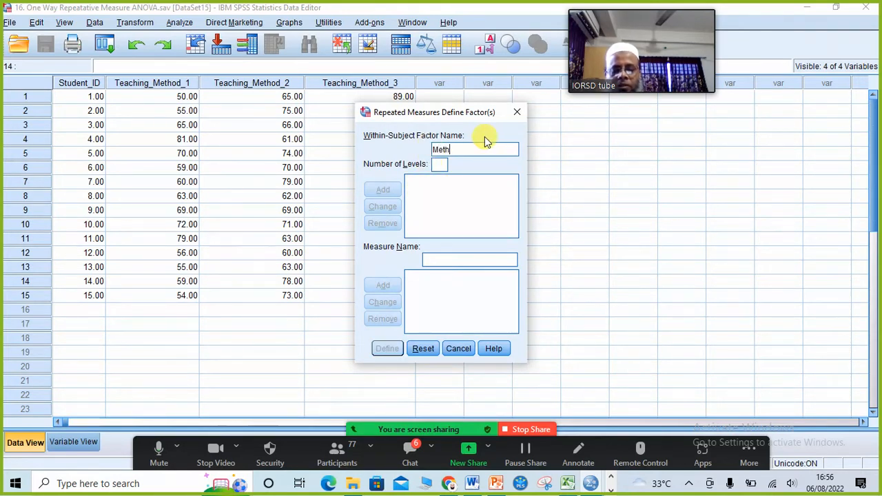
pyautogui.write('ods')
pyautogui.click(440, 164)
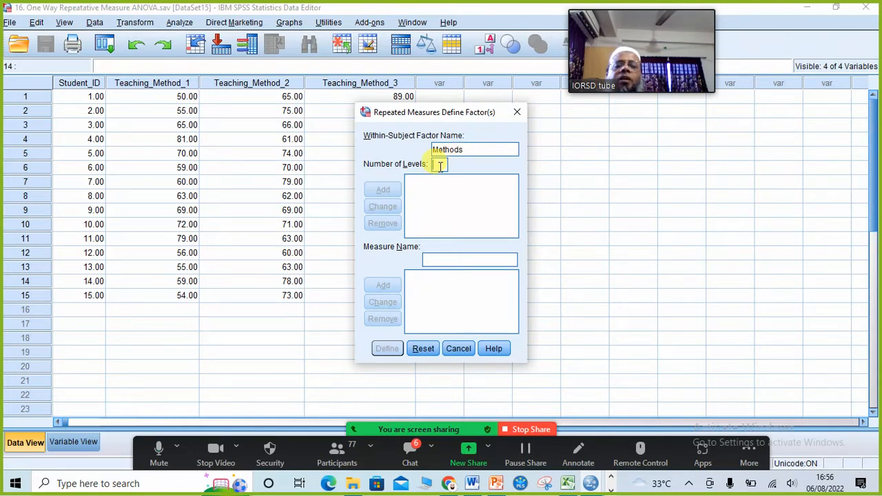
pyautogui.write('3')
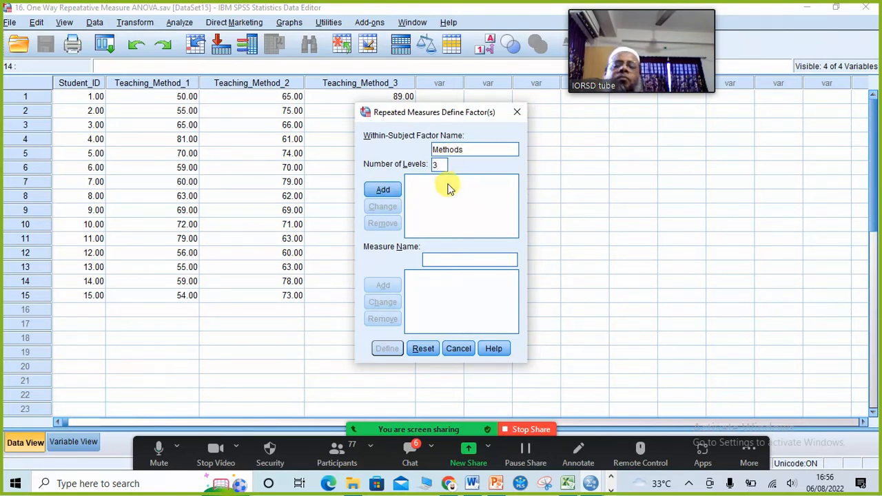
pyautogui.click(384, 191)
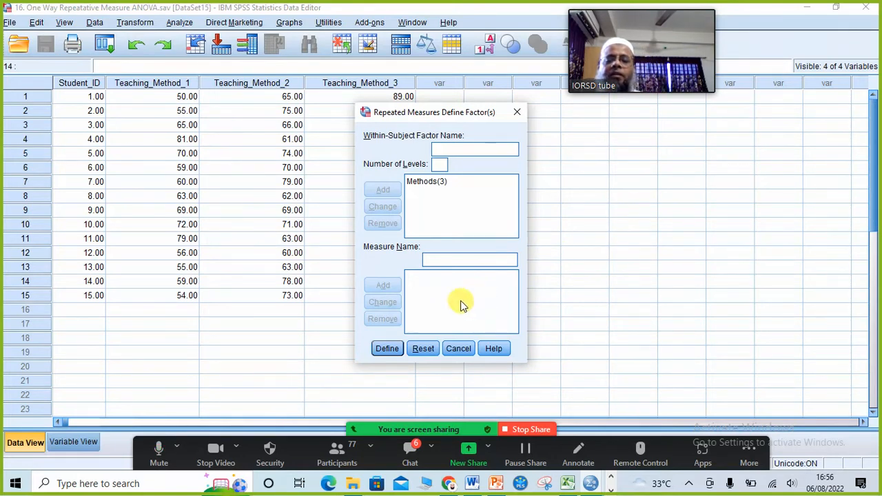
pyautogui.click(385, 350)
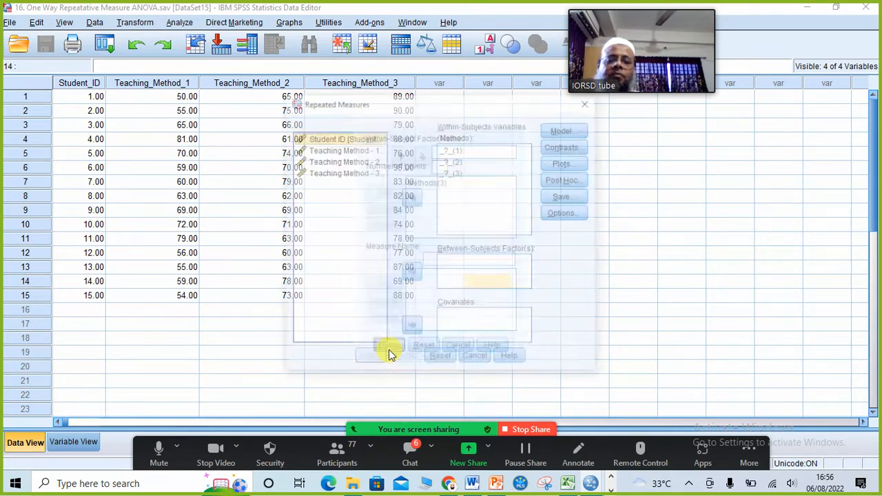
# Assign Teaching Method 1, 2 and 3 together as the within-subjects variables of the Methods factor.
pyautogui.click(351, 151)
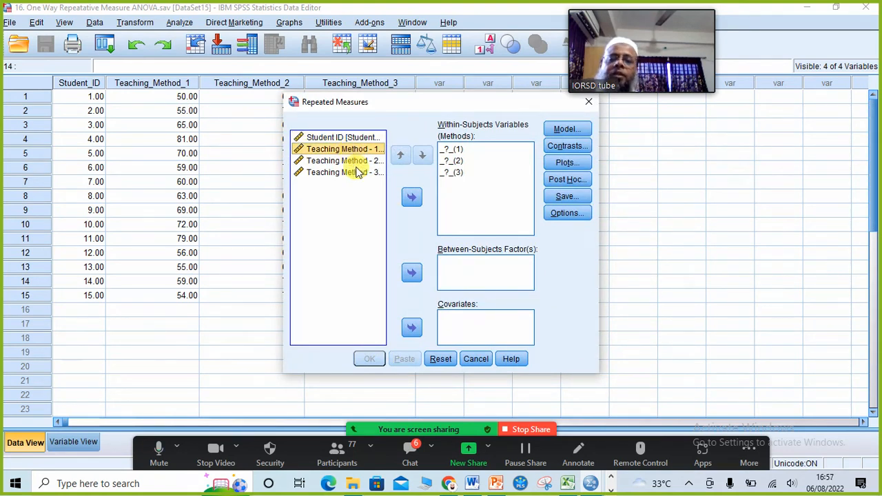
pyautogui.keyDown('ctrl'); pyautogui.click(355, 163); pyautogui.keyUp('ctrl')
pyautogui.keyDown('ctrl'); pyautogui.click(355, 175); pyautogui.keyUp('ctrl')
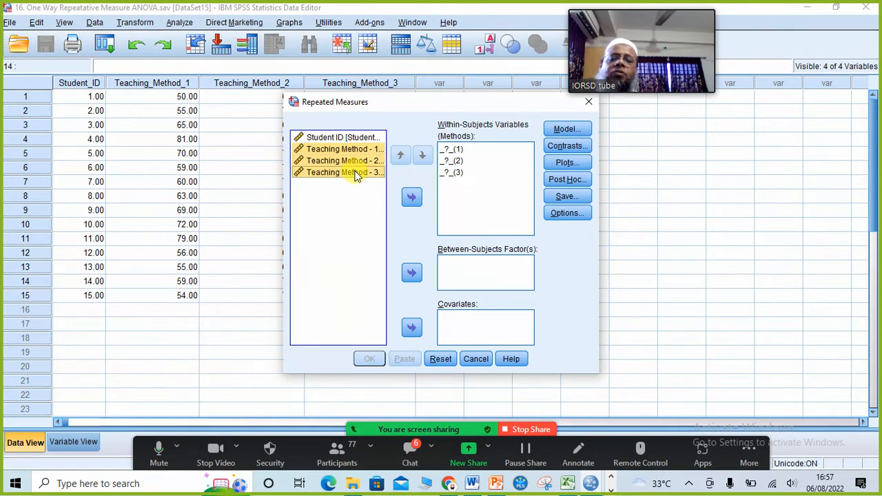
pyautogui.click(412, 198)
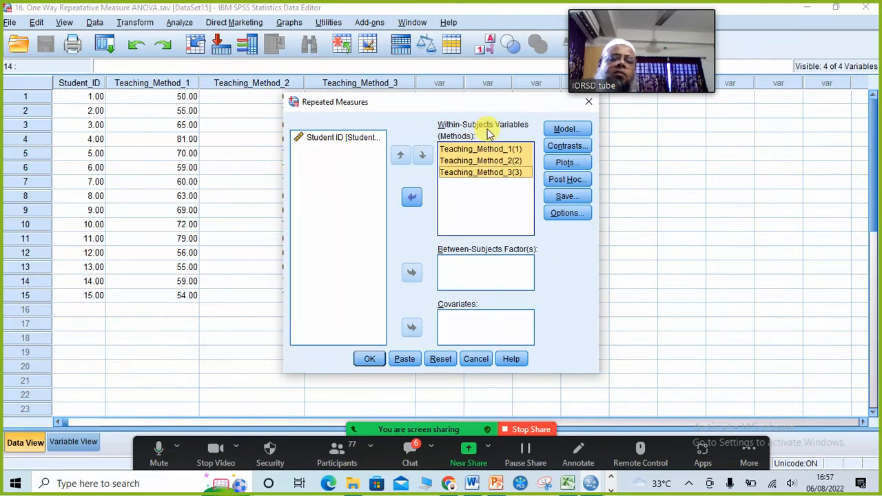
# Turn on descriptive statistics in the repeated measures display options and accept the options.
pyautogui.click(566, 213)
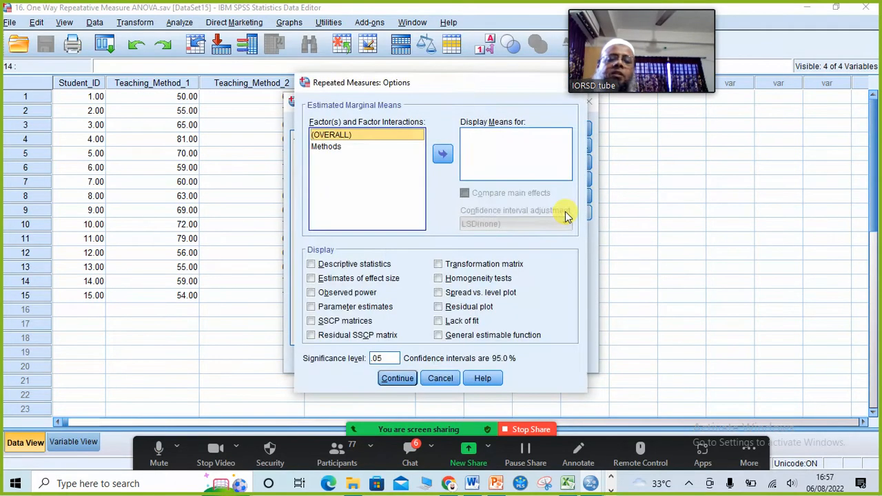
pyautogui.click(339, 268)
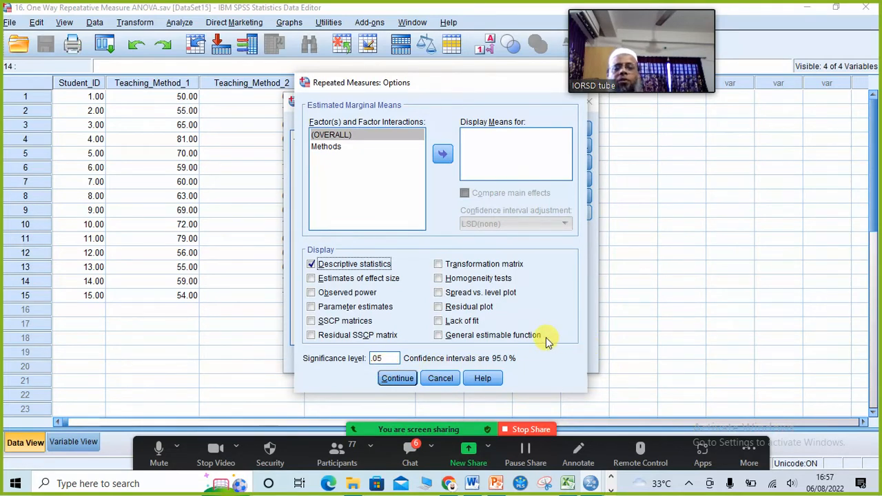
pyautogui.click(398, 379)
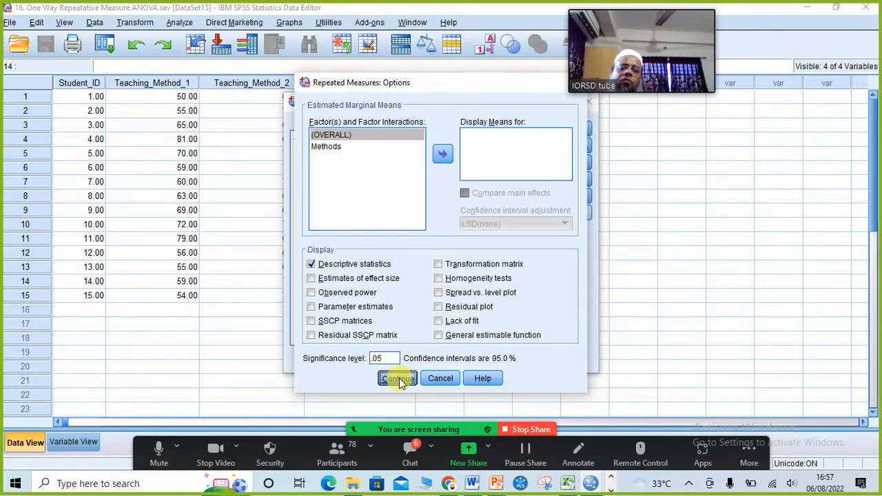
pyautogui.click(399, 379)
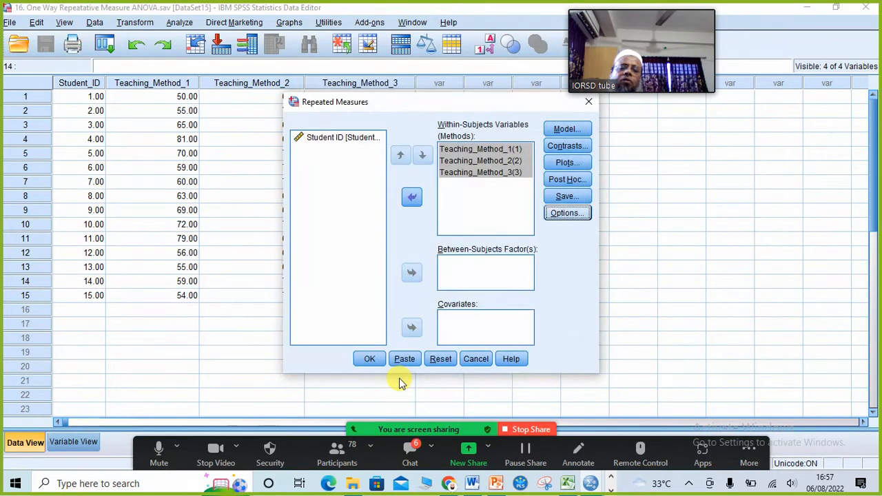
# Run the repeated measures analysis and review its tables and syntax in the maximized output viewer.
pyautogui.click(366, 363)
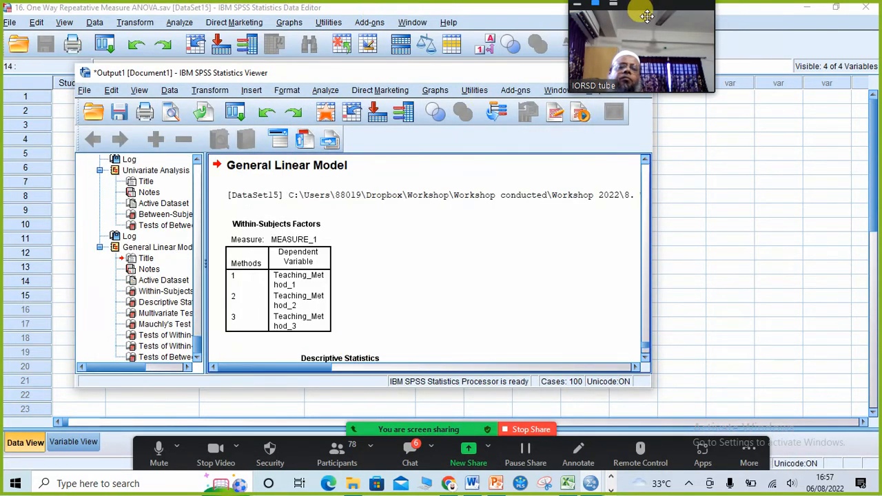
pyautogui.moveTo(645, 15); pyautogui.dragTo(723, 6)
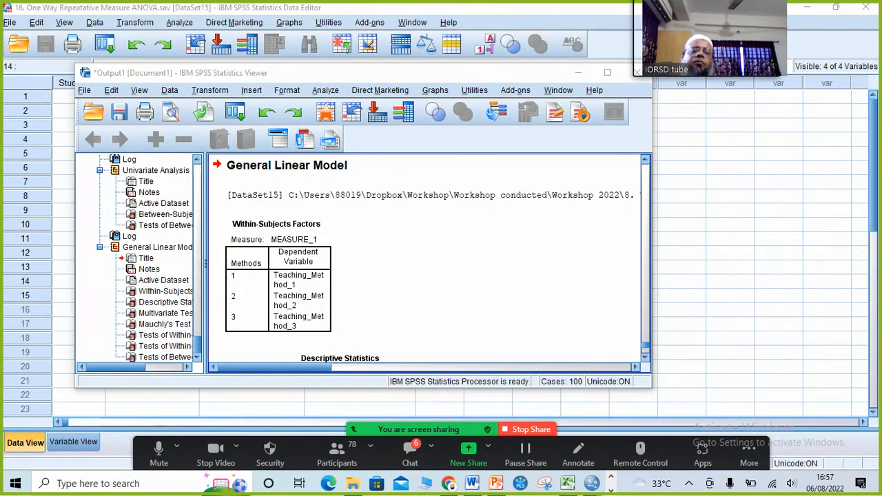
pyautogui.click(607, 73)
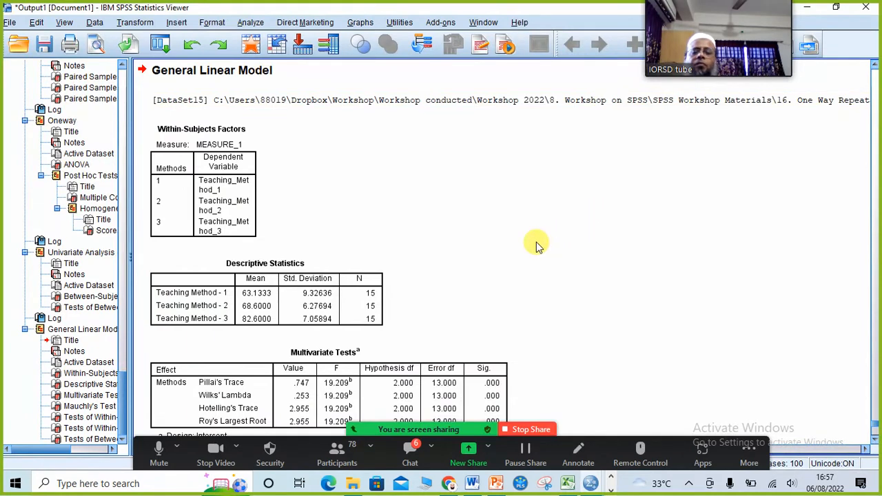
pyautogui.scroll(-10, 534, 203)
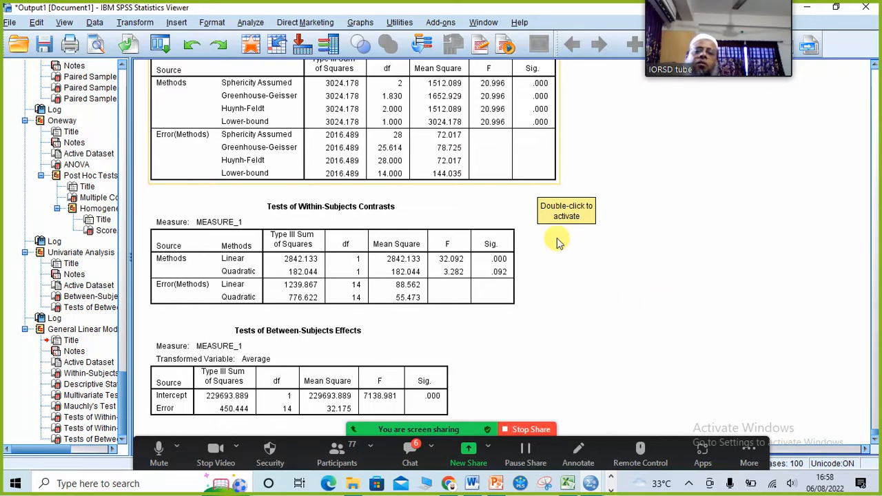
pyautogui.scroll(3, 355, 204)
pyautogui.scroll(10, 341, 224)
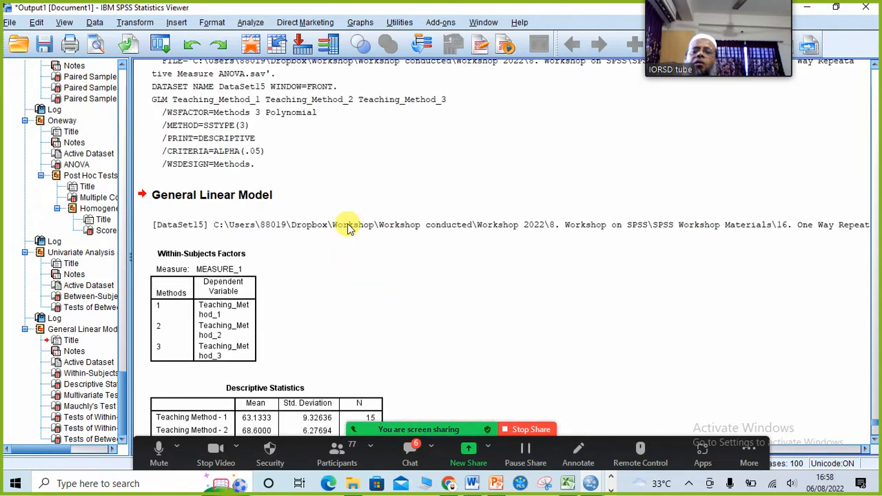
# Examine the repeated measures tables from Descriptive Statistics through Between-Subjects Effects, focusing on within-subjects significance and the teaching method means.
pyautogui.scroll(-3, 348, 227)
pyautogui.scroll(-4, 348, 228)
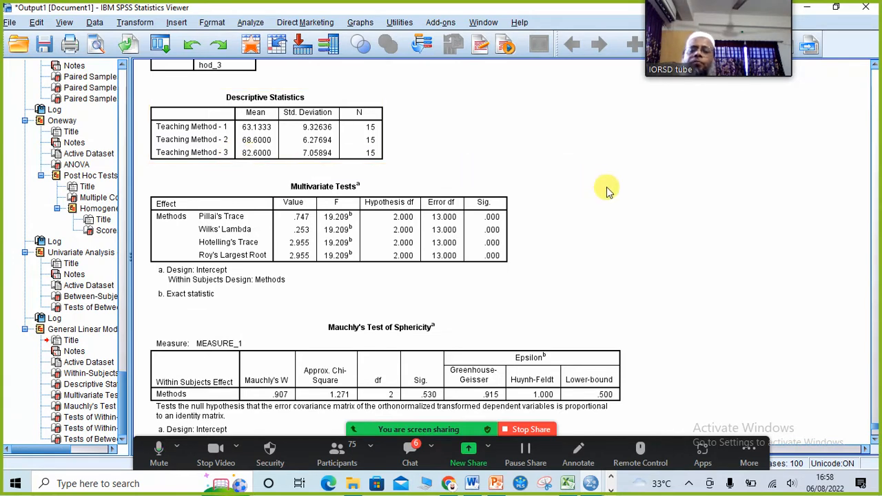
pyautogui.scroll(-2, 606, 183)
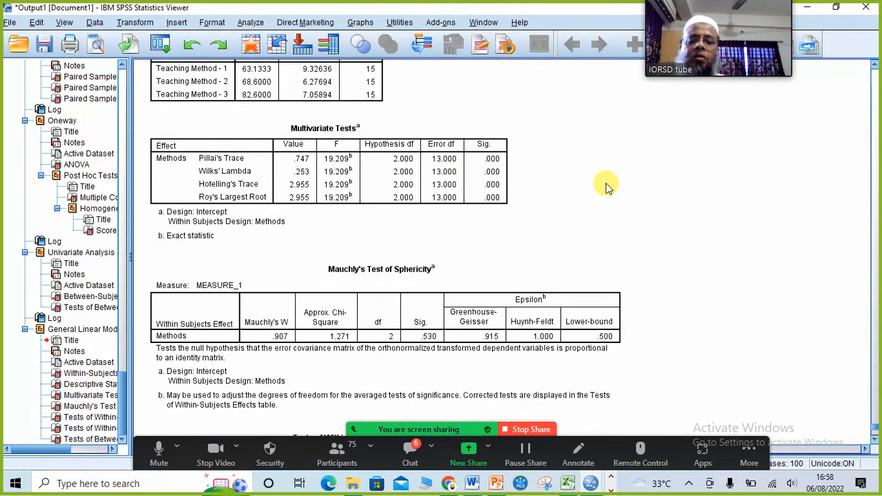
pyautogui.scroll(2, 606, 183)
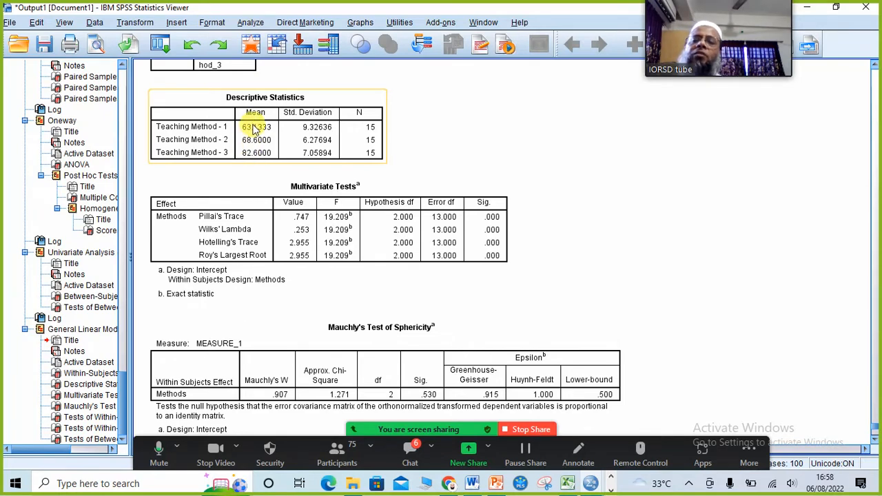
pyautogui.scroll(-3, 681, 257)
pyautogui.scroll(-3, 681, 257)
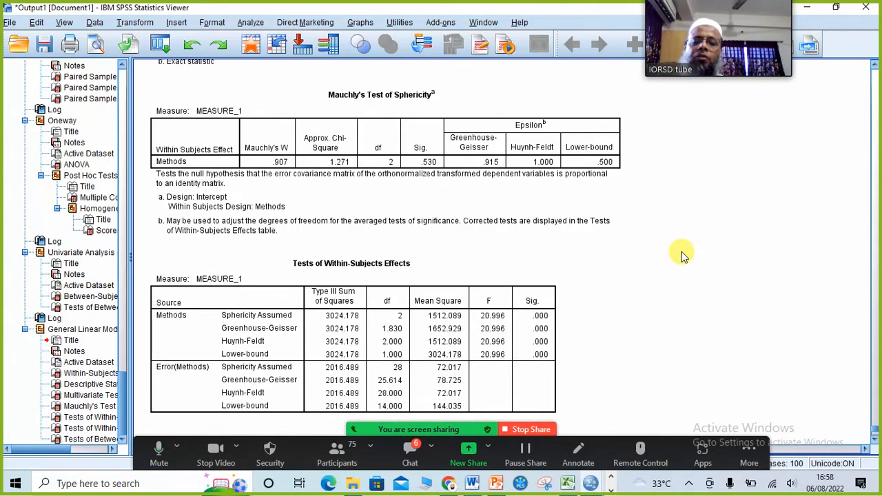
pyautogui.scroll(-1, 682, 252)
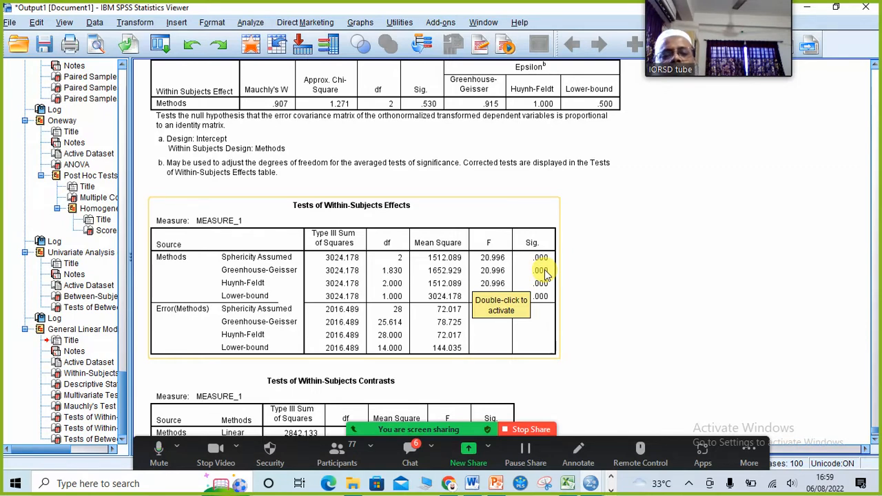
pyautogui.scroll(-5, 531, 275)
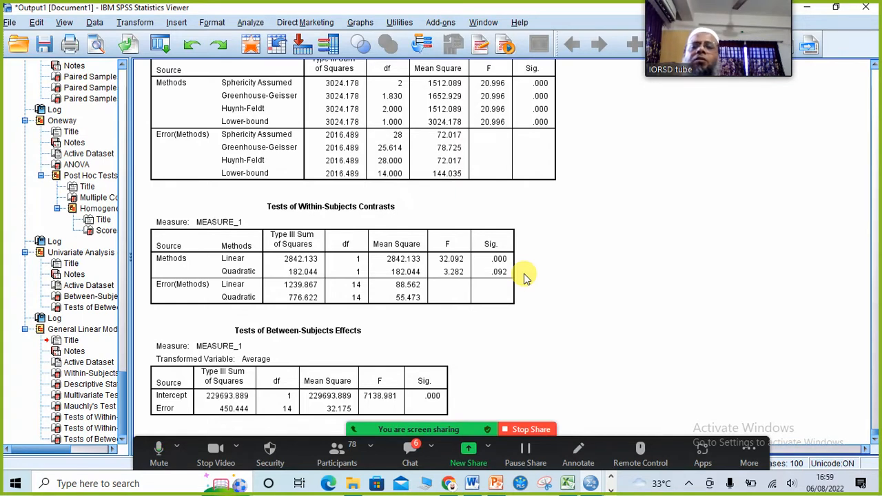
pyautogui.click(197, 146)
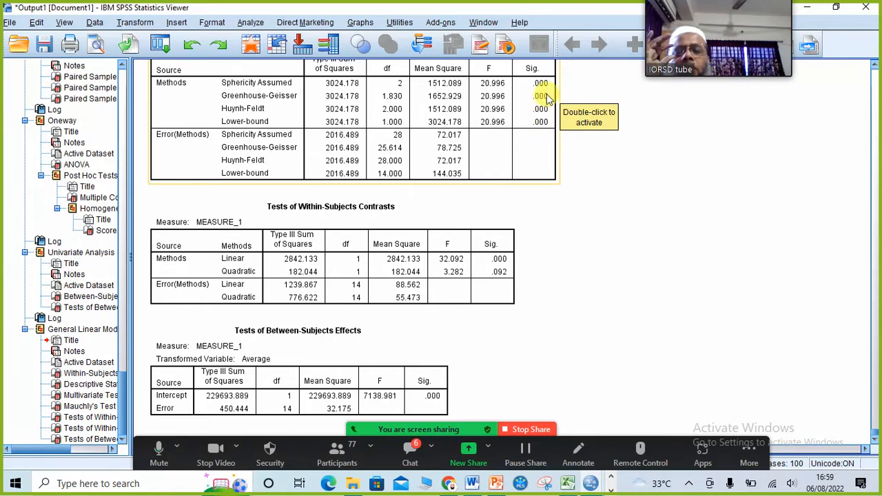
pyautogui.scroll(10, 687, 227)
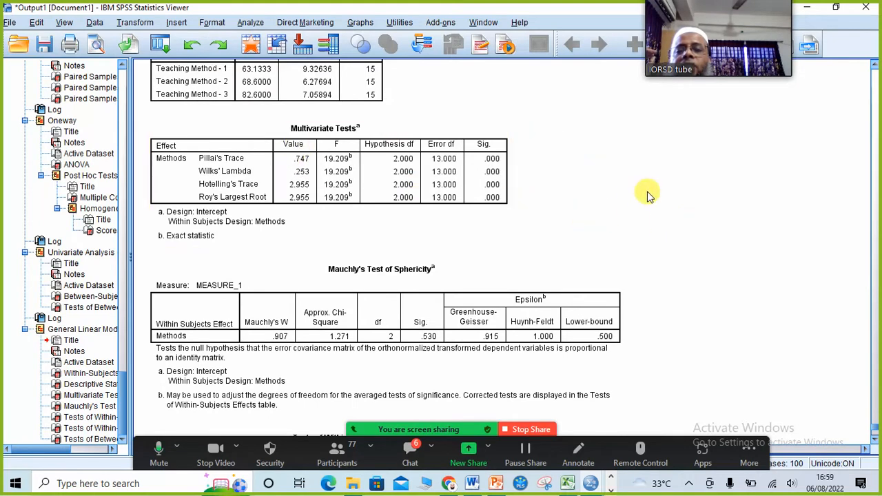
pyautogui.scroll(3, 645, 191)
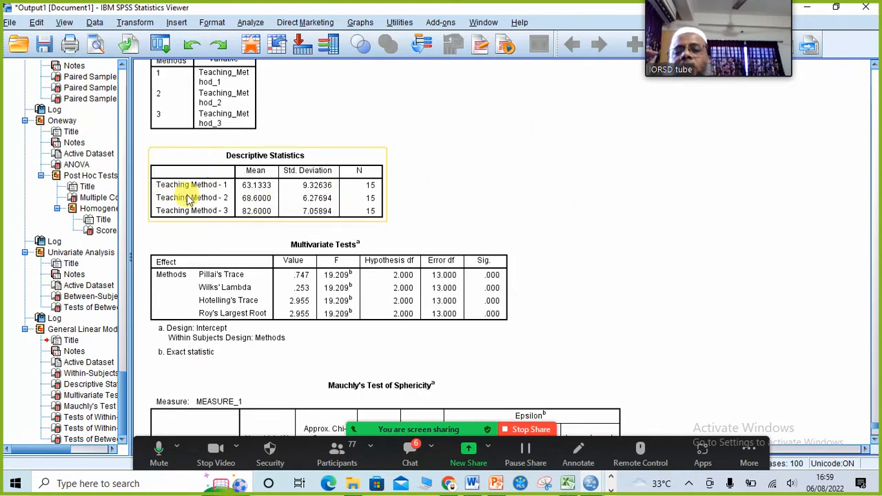
# Switch to the PowerPoint workshop slides and read the conclusion slide for the One-way Repeated Measure ANOVA.
pyautogui.click(496, 484)
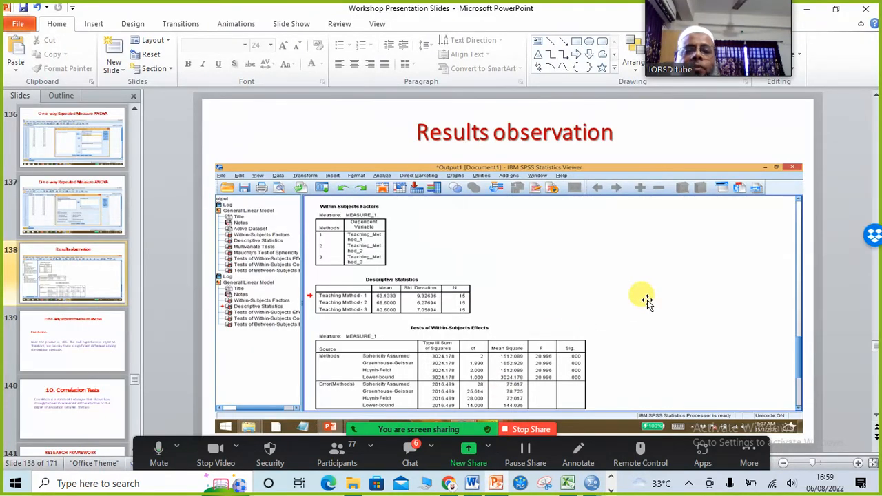
pyautogui.scroll(-1, 646, 303)
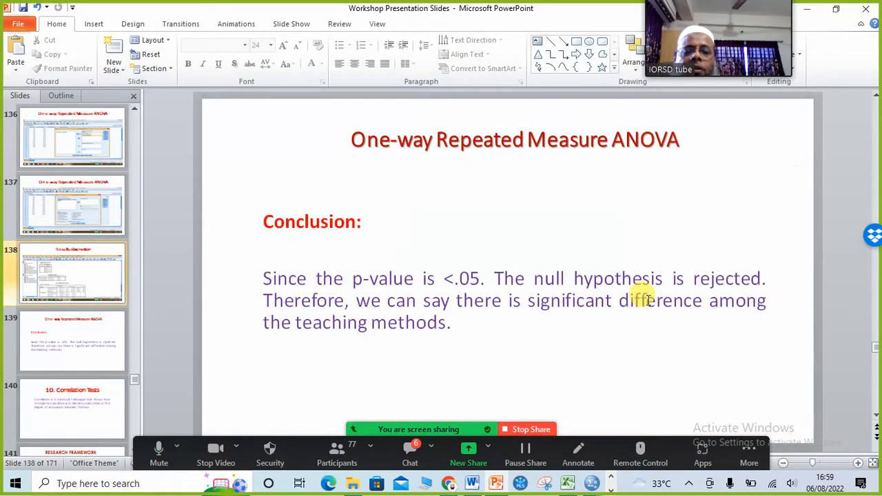